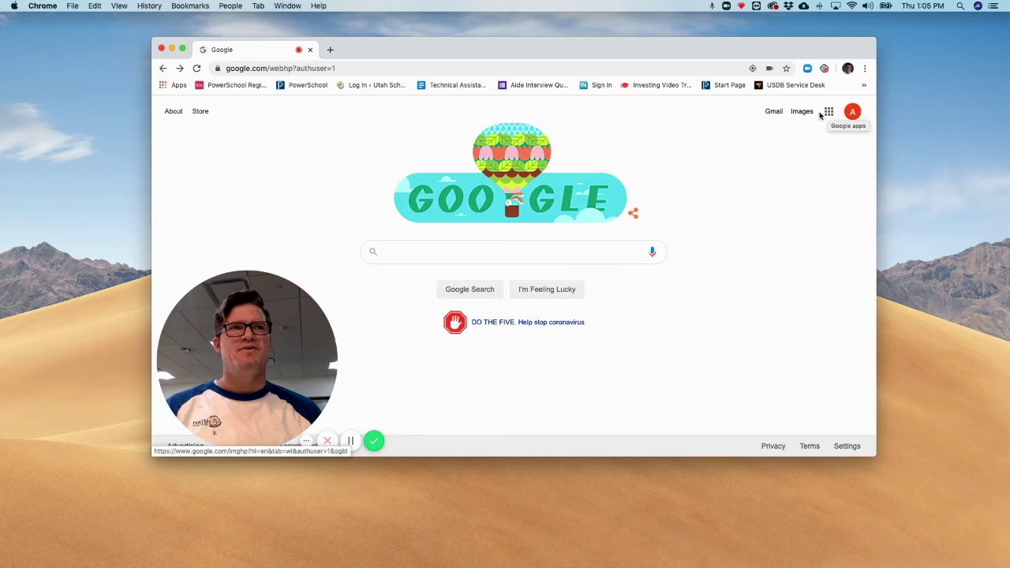
# Open Google Classroom from the Google apps list
pyautogui.click(829, 114)
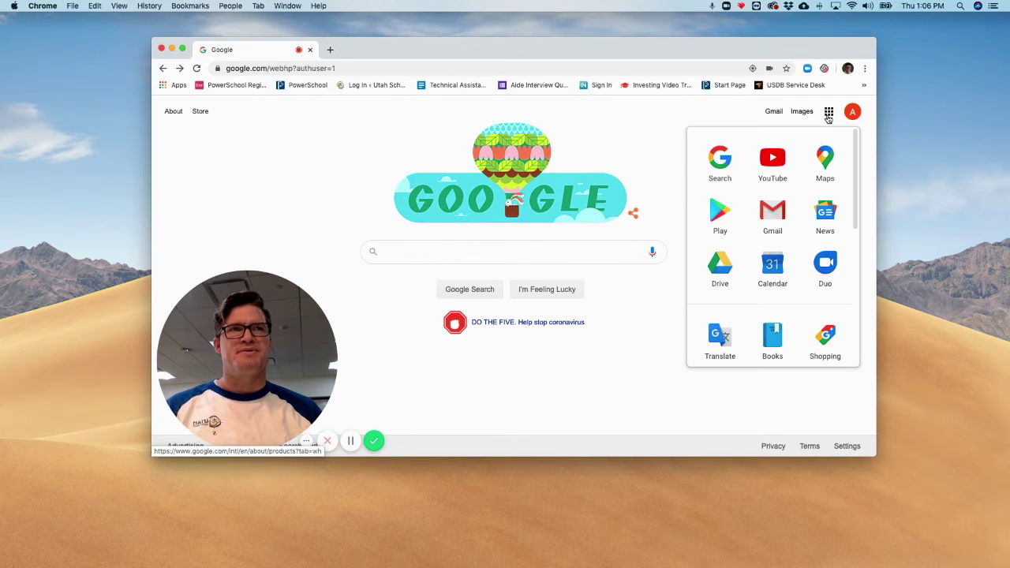
pyautogui.scroll(-3, 774, 234)
pyautogui.scroll(-5, 773, 234)
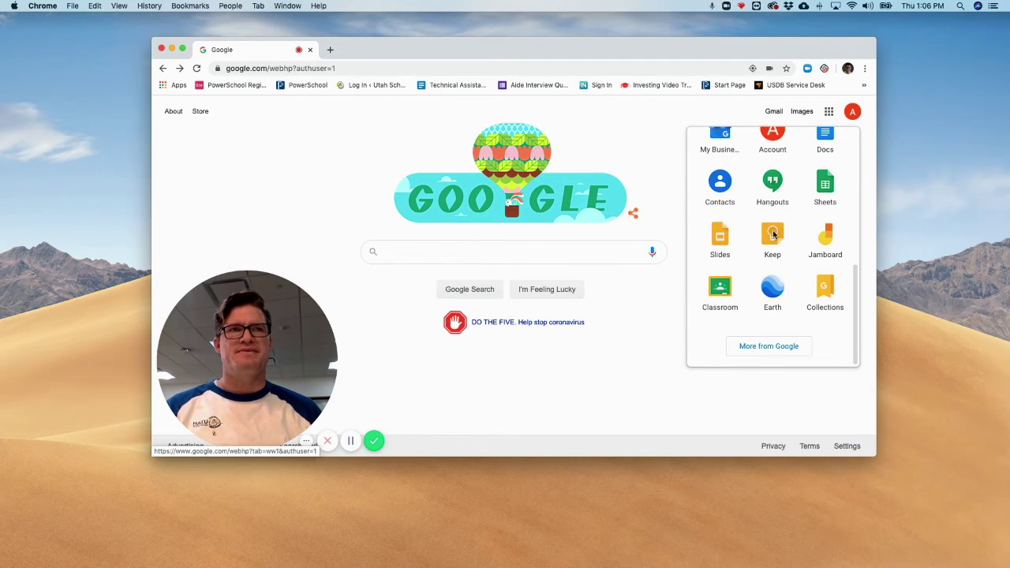
pyautogui.click(718, 295)
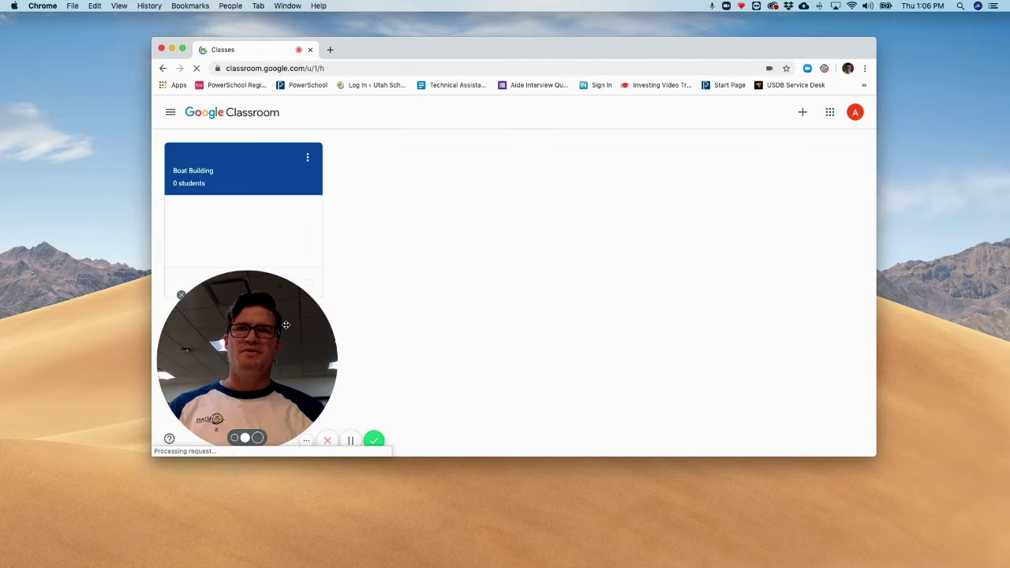
# Open the Captain Stitch Workshops Boat Building class
pyautogui.moveTo(293, 312); pyautogui.dragTo(526, 299)
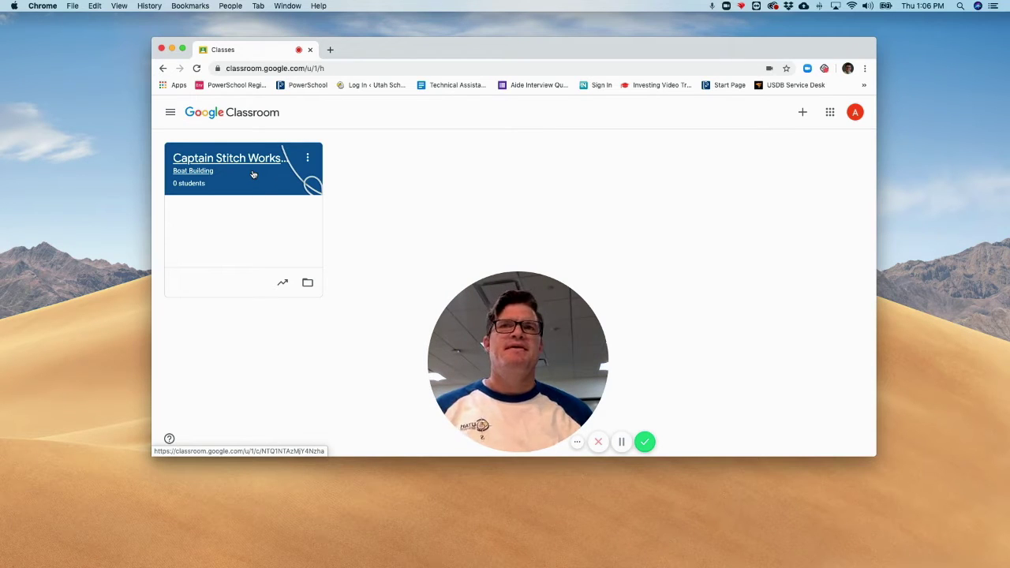
pyautogui.click(196, 172)
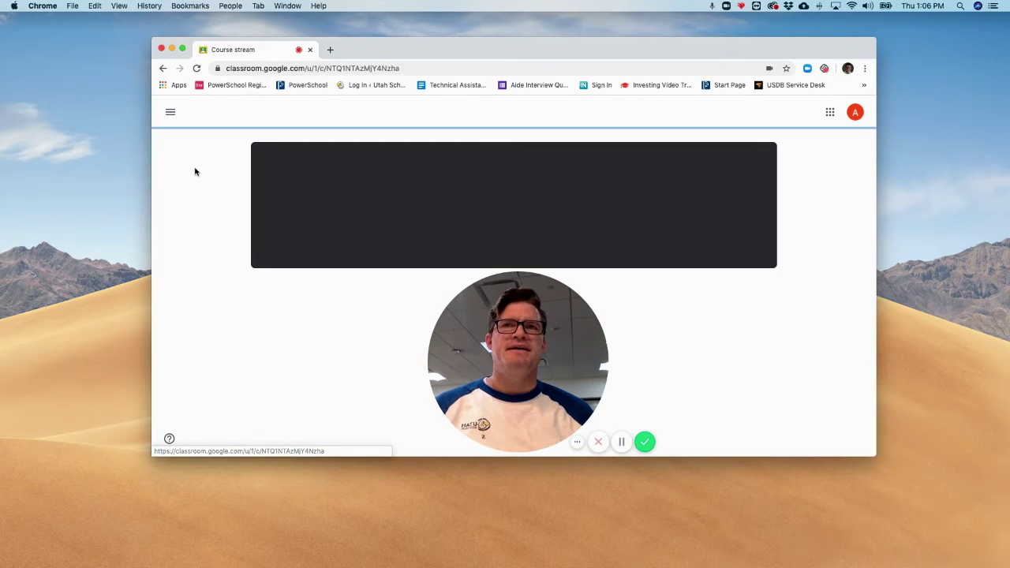
pyautogui.moveTo(537, 388); pyautogui.dragTo(267, 388)
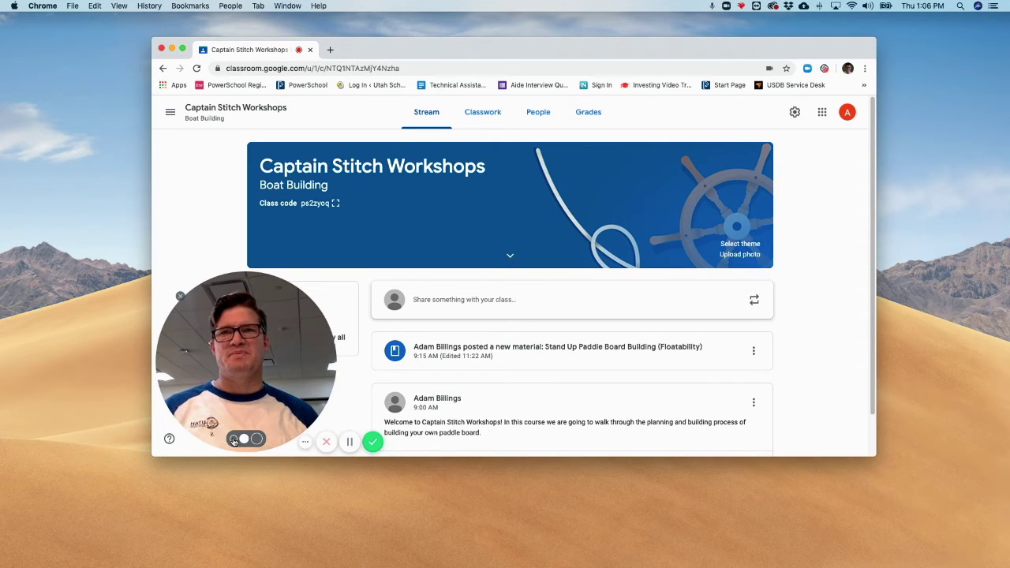
pyautogui.click(264, 440)
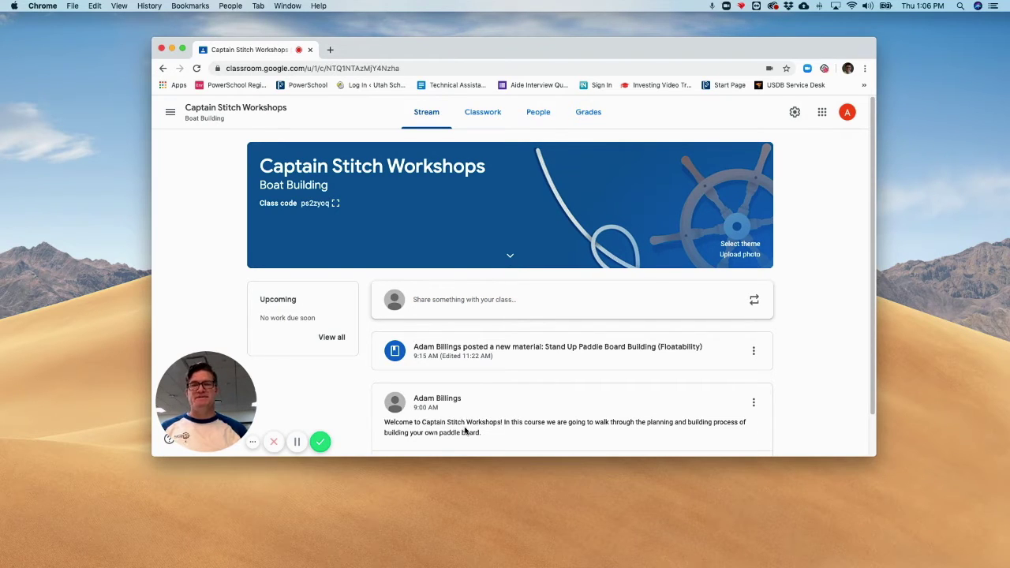
# View the Stand Up Paddle Board Building (Floatability) material, play its attached video briefly, and return to the class stream
pyautogui.click(480, 353)
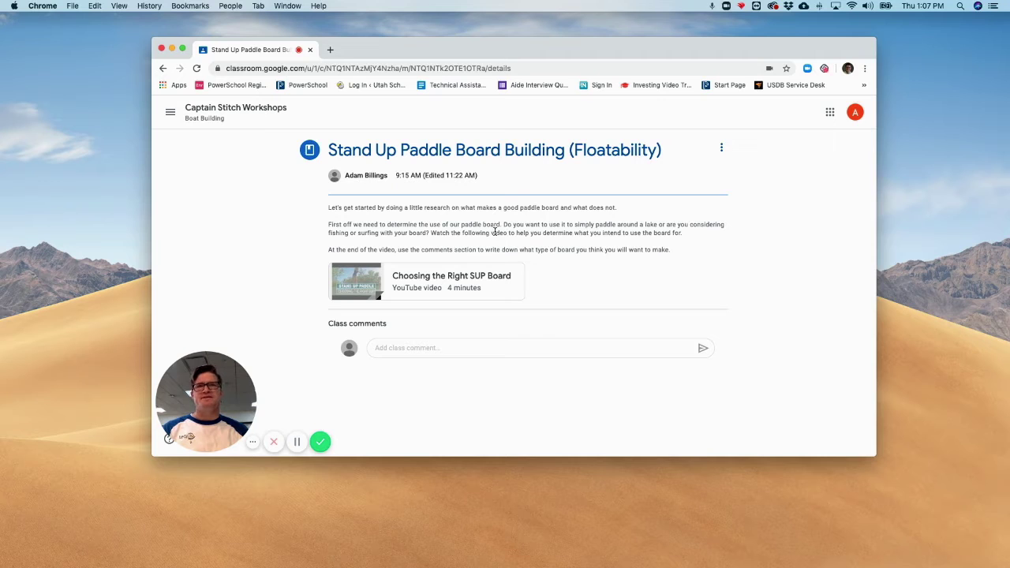
pyautogui.click(366, 278)
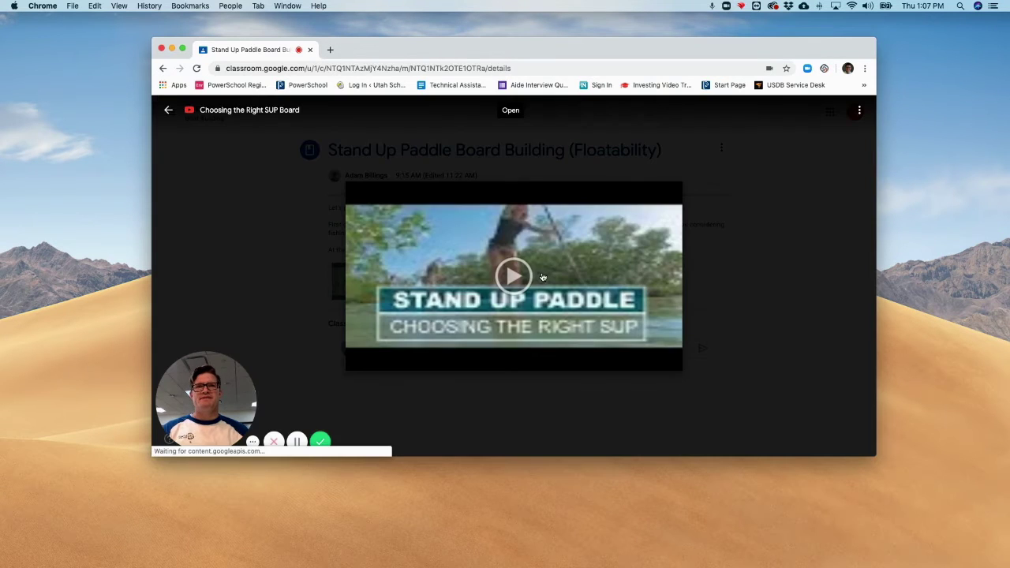
pyautogui.click(542, 277)
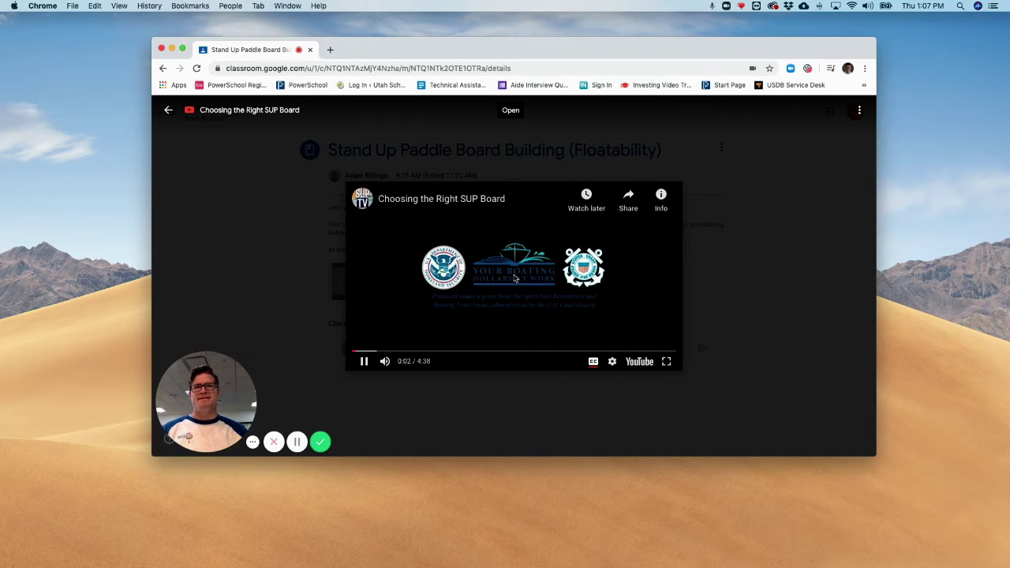
pyautogui.click(513, 278)
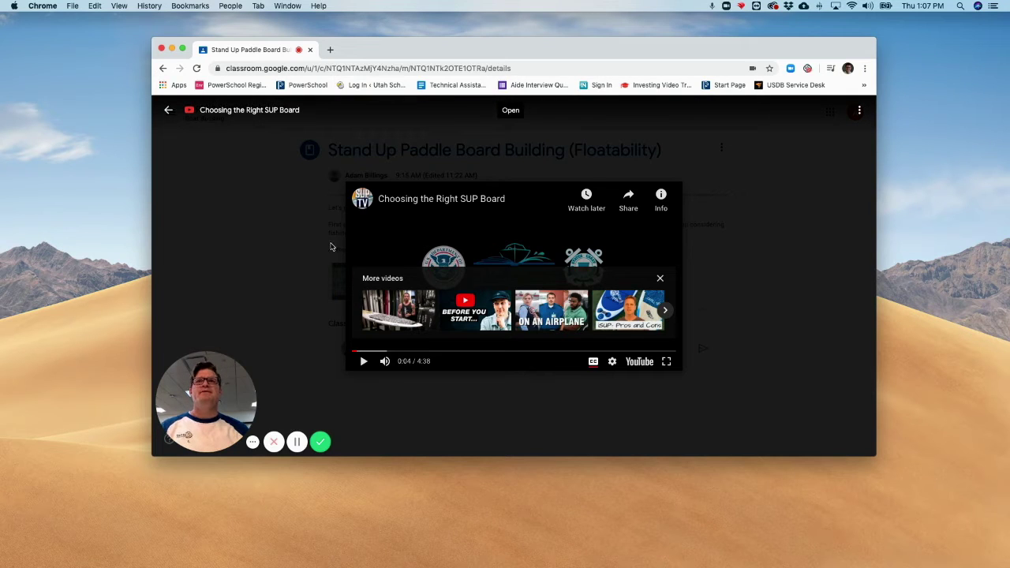
pyautogui.click(167, 111)
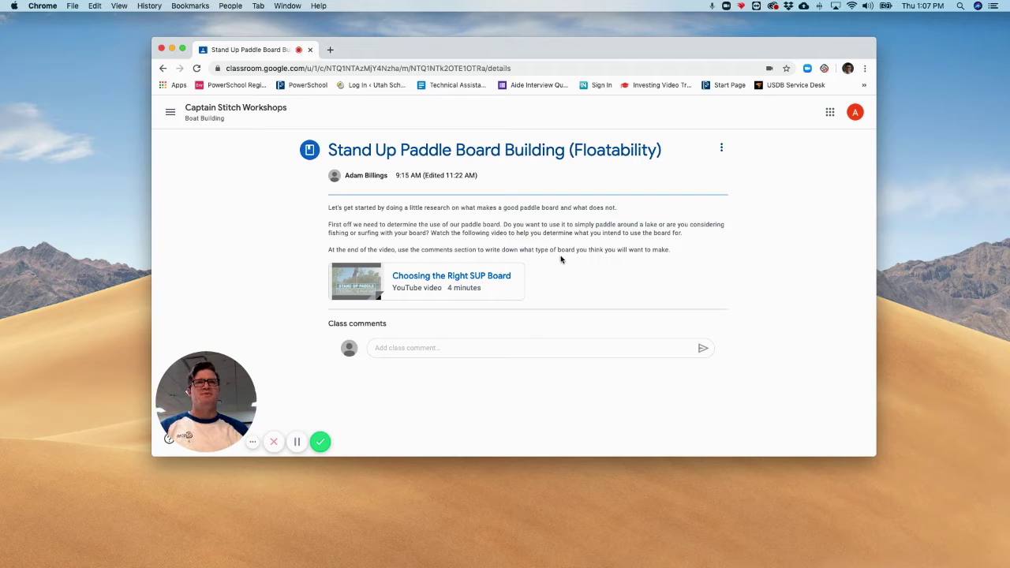
pyautogui.click(391, 348)
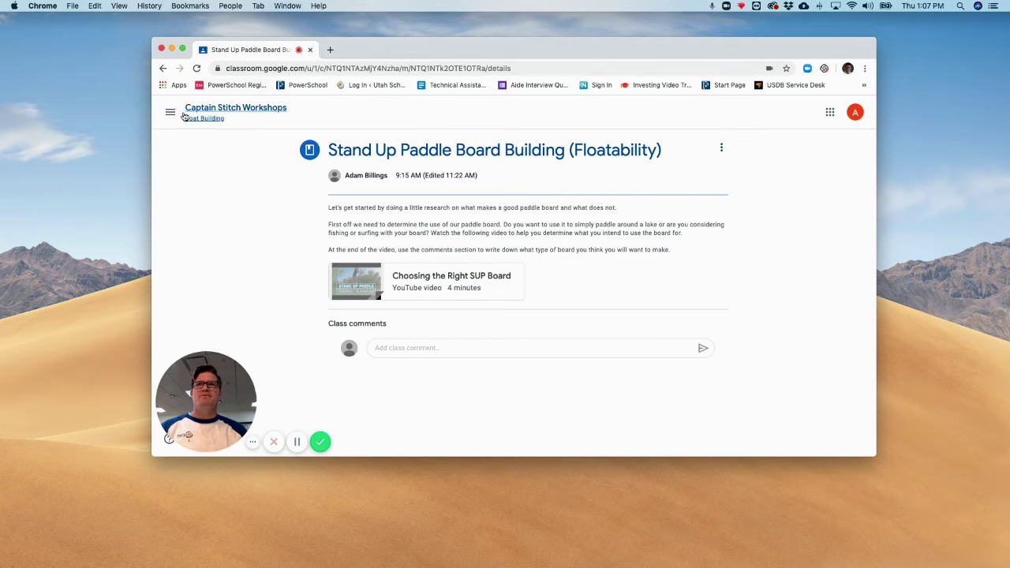
pyautogui.click(163, 70)
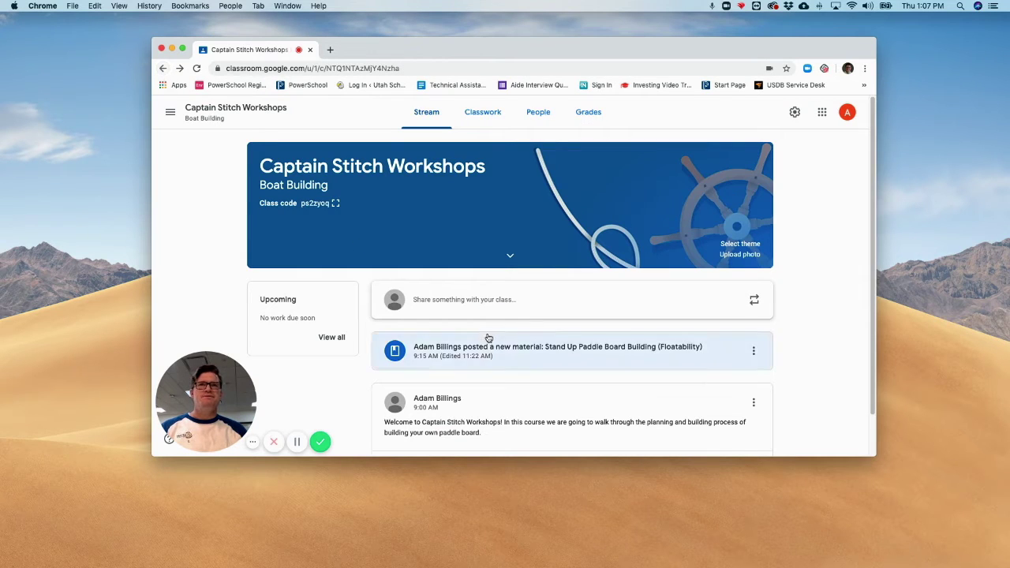
# Go to the class's Classwork page and review the types of items that can be created there
pyautogui.click(482, 112)
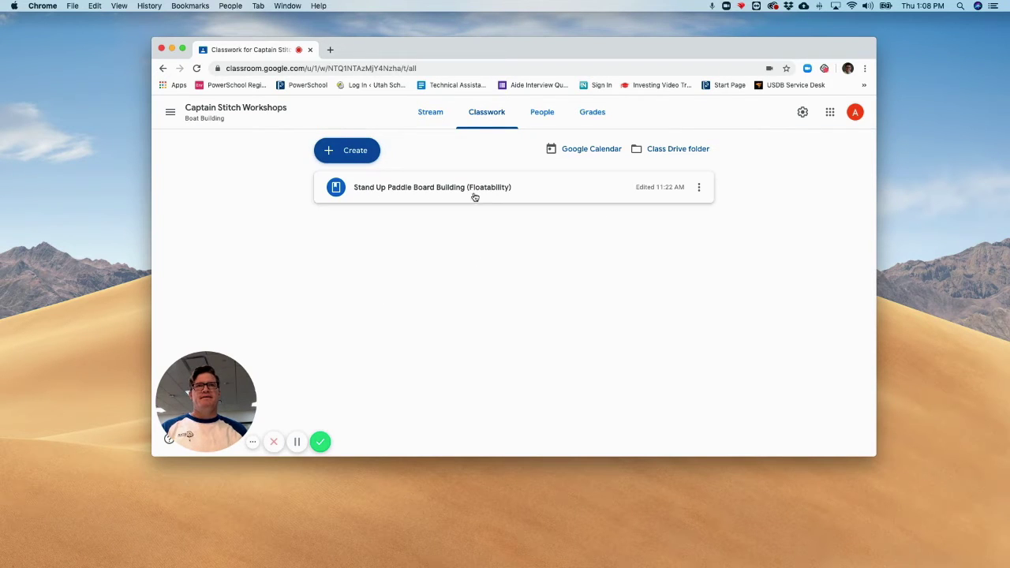
pyautogui.click(361, 154)
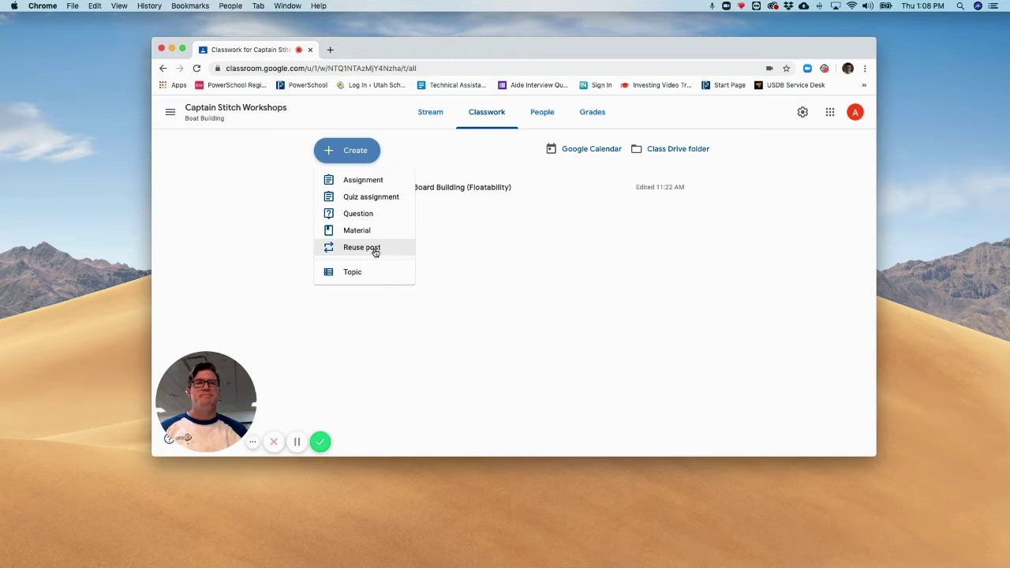
pyautogui.click(484, 253)
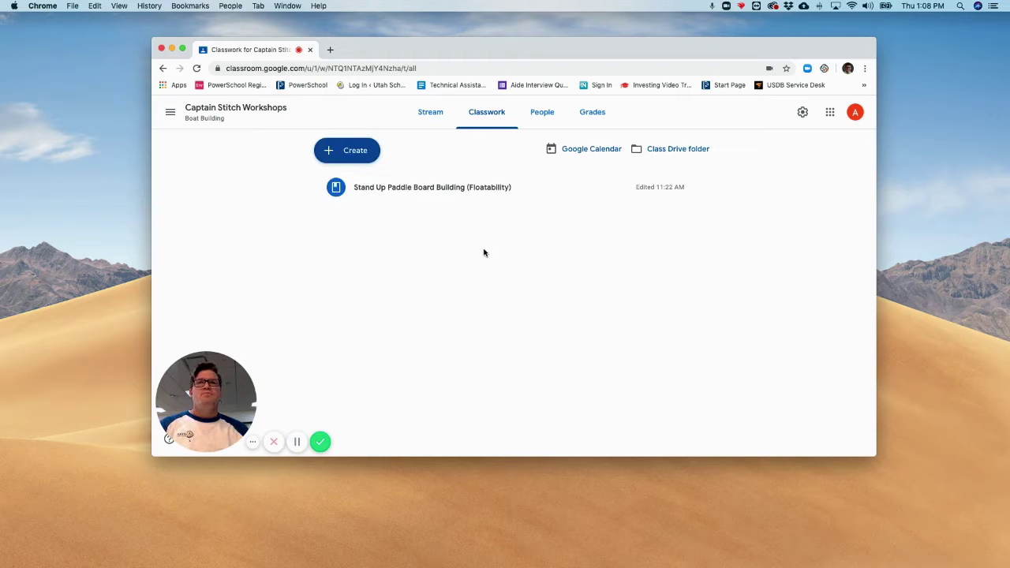
# Open the full page of the Stand Up Paddle Board Building (Floatability) material from the classwork list and preview its video
pyautogui.click(487, 187)
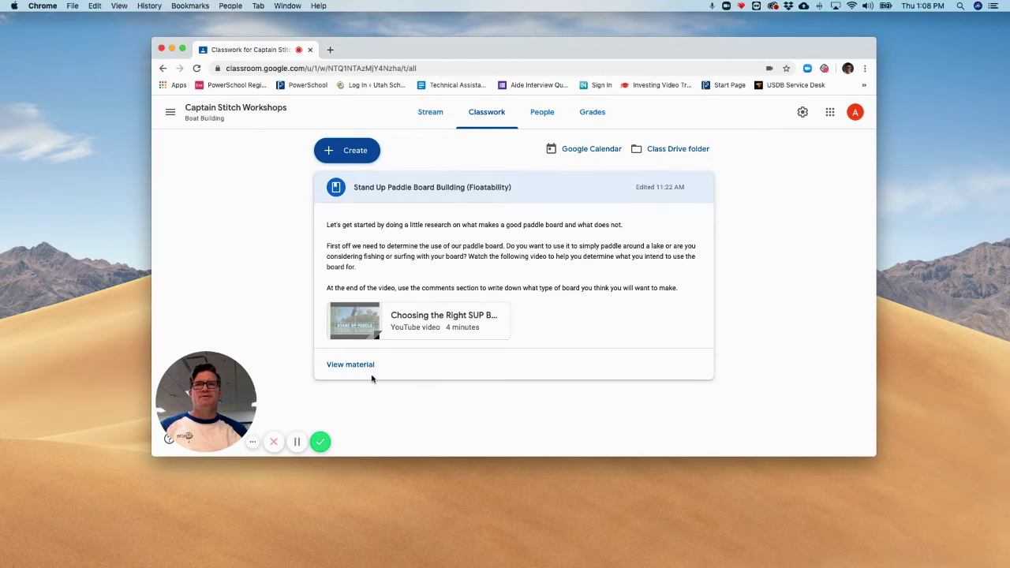
pyautogui.click(348, 365)
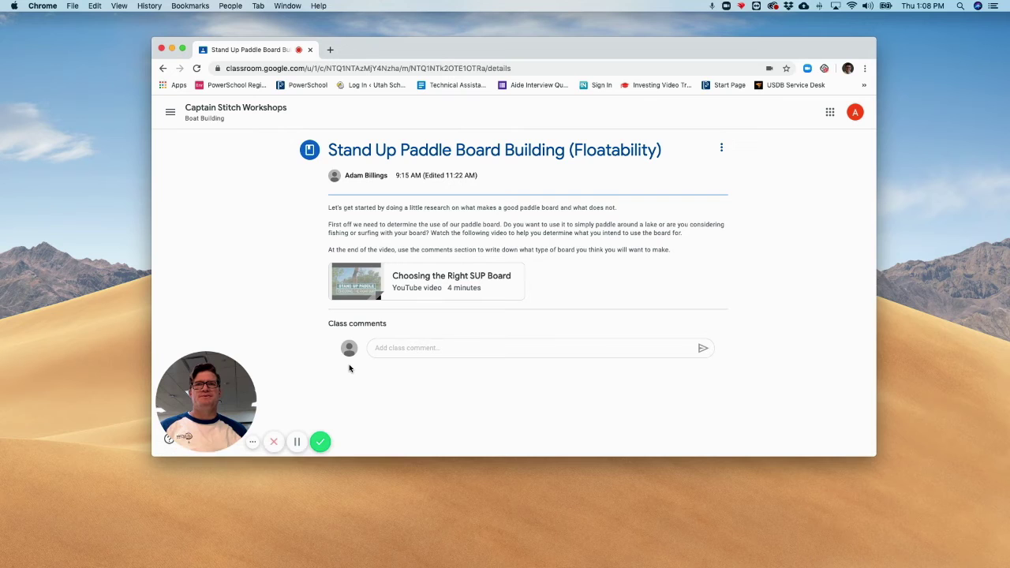
pyautogui.click(426, 290)
pyautogui.click(168, 112)
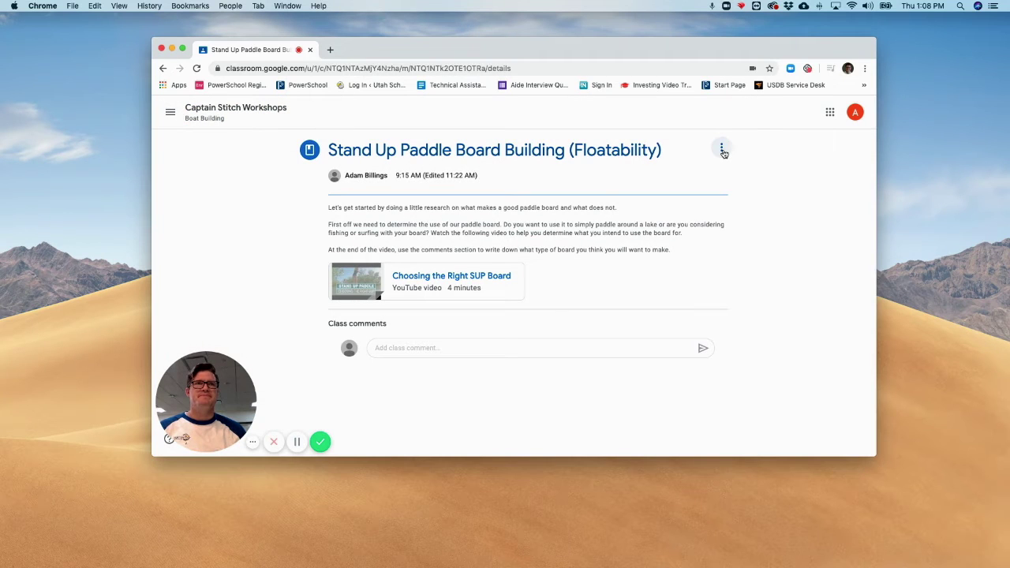
# Edit the paddle board material and create a new Google Docs document as an attachment for it
pyautogui.click(722, 148)
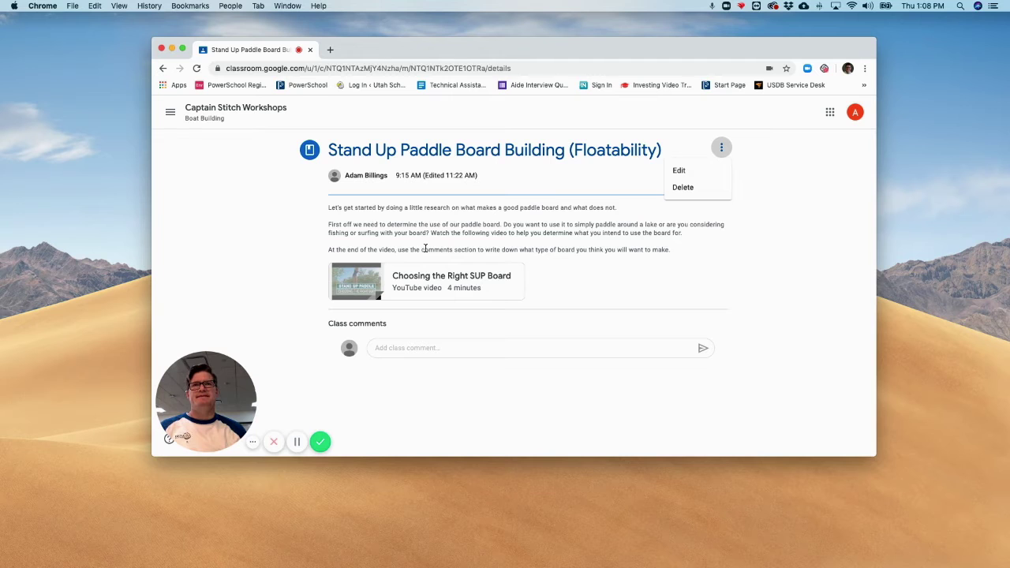
pyautogui.click(679, 169)
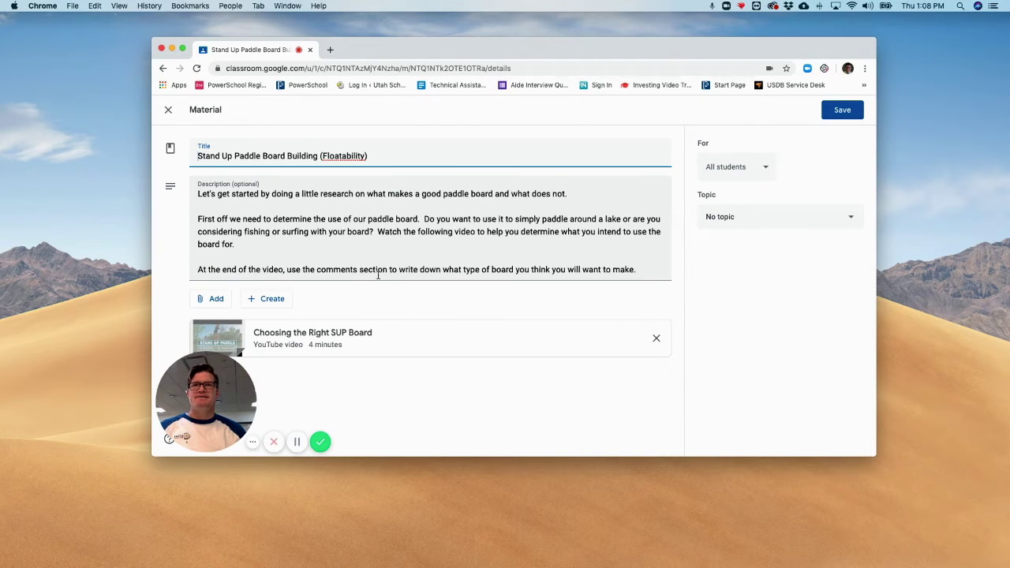
pyautogui.click(222, 300)
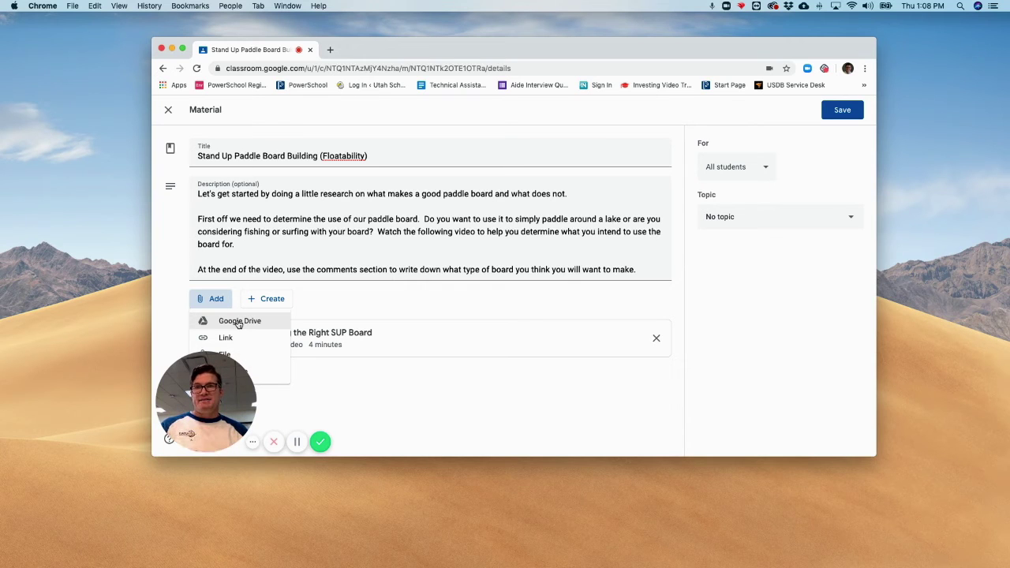
pyautogui.click(276, 304)
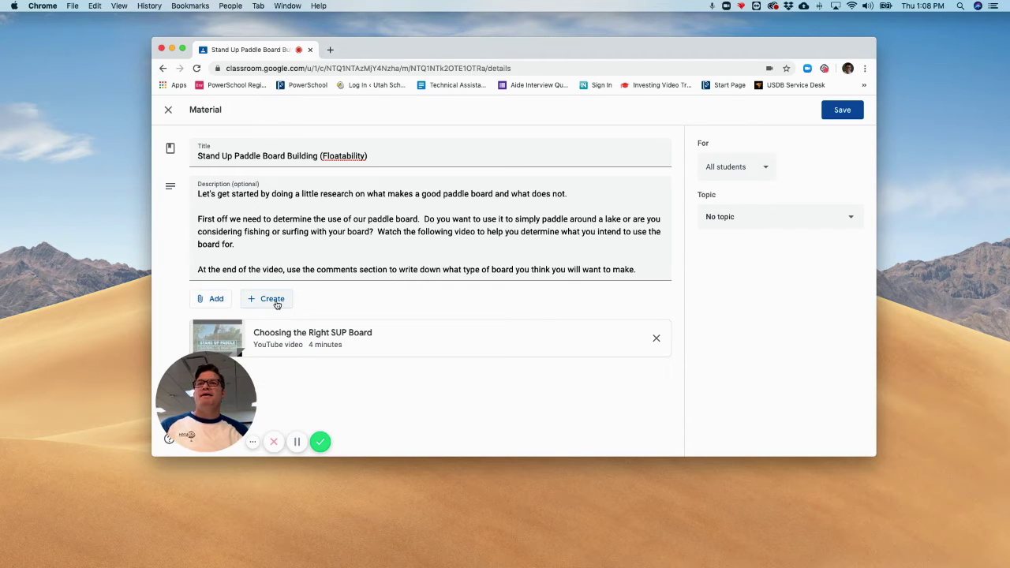
pyautogui.click(276, 304)
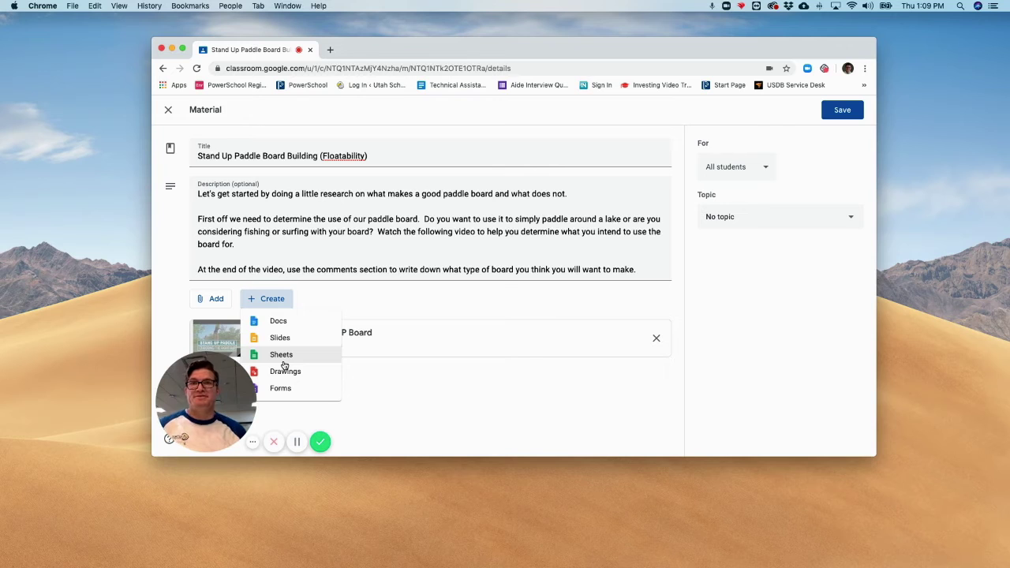
pyautogui.click(282, 323)
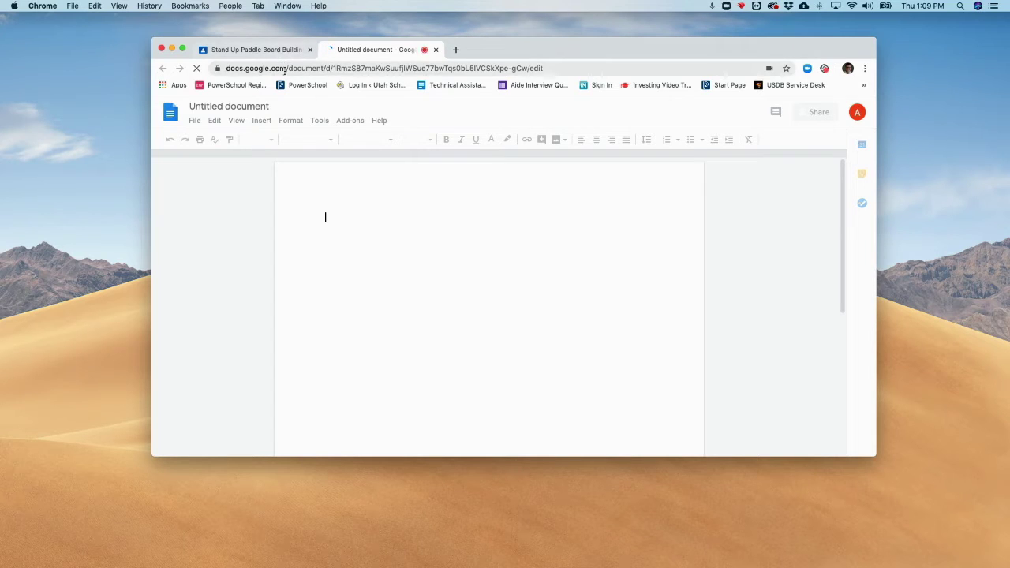
pyautogui.click(196, 122)
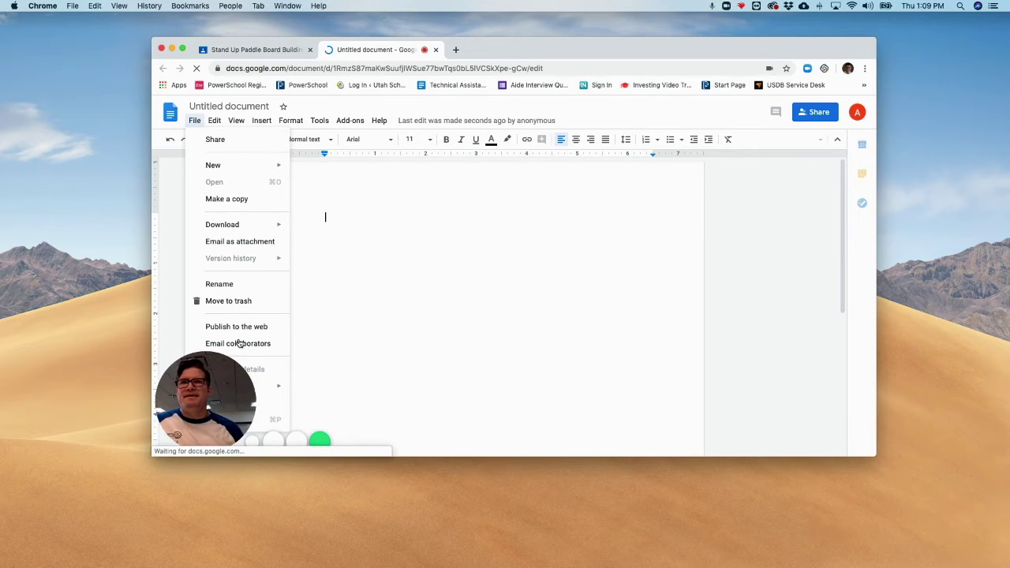
pyautogui.click(232, 301)
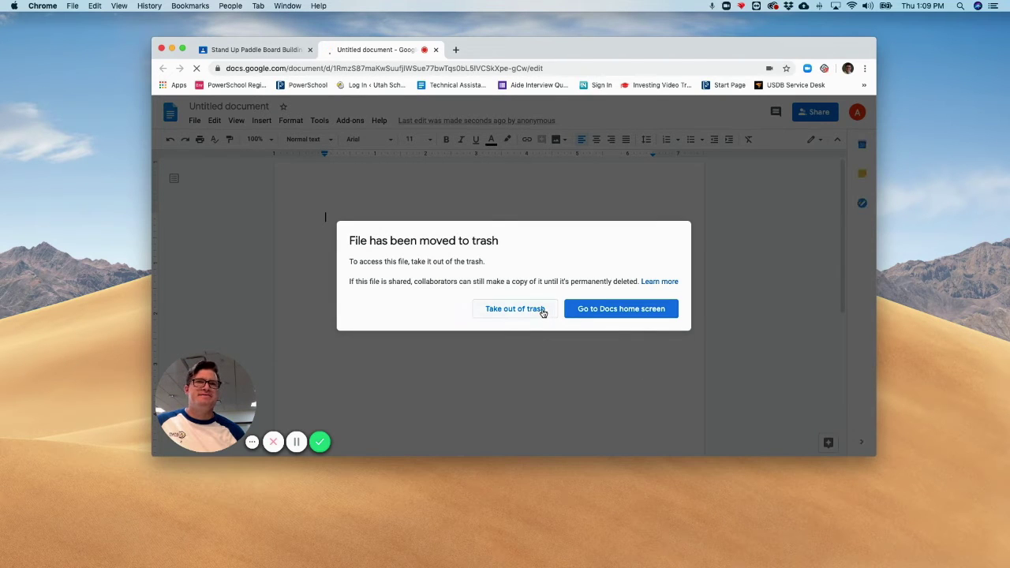
pyautogui.click(542, 311)
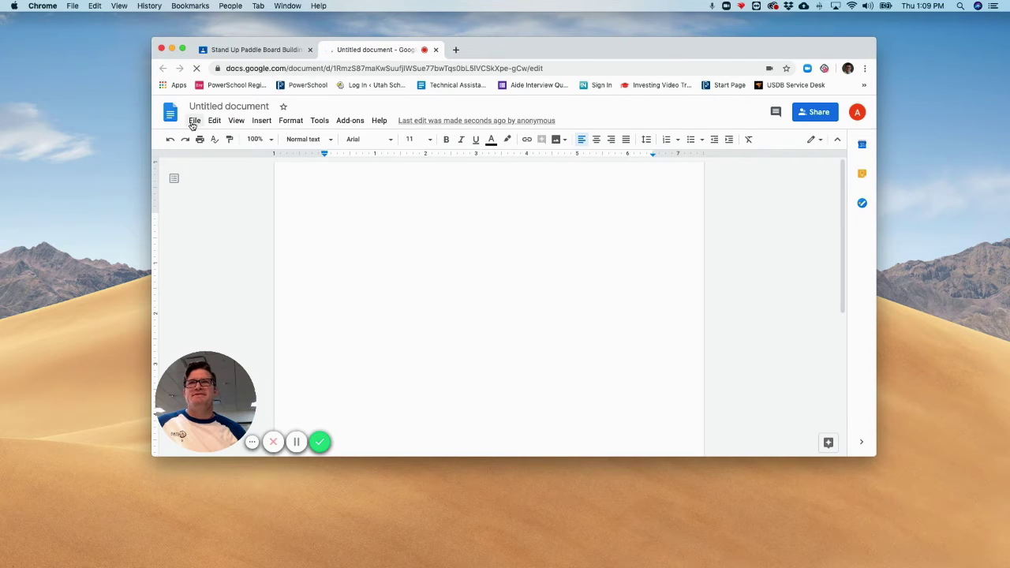
pyautogui.click(194, 120)
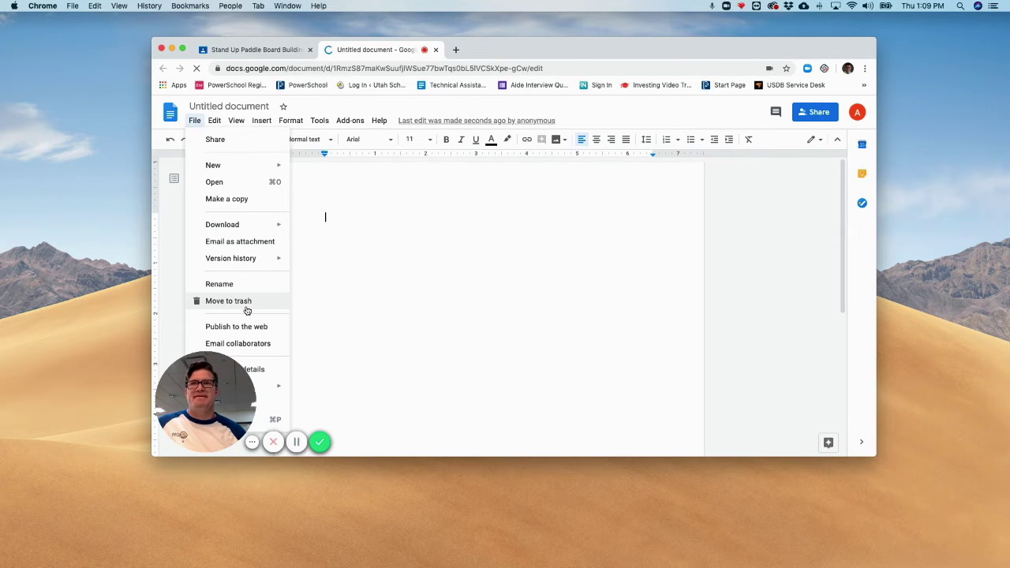
pyautogui.click(361, 381)
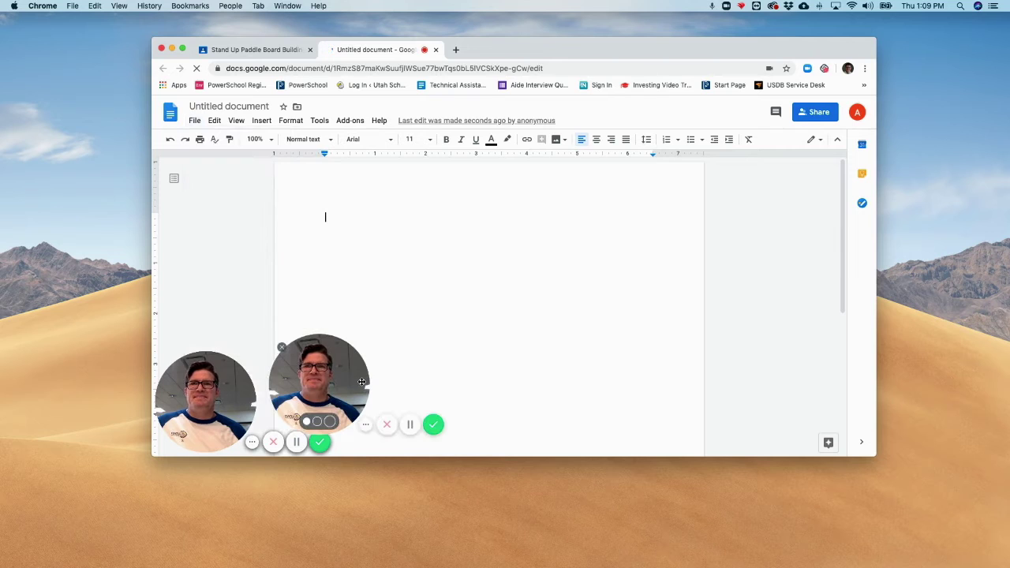
pyautogui.moveTo(361, 382); pyautogui.dragTo(471, 334)
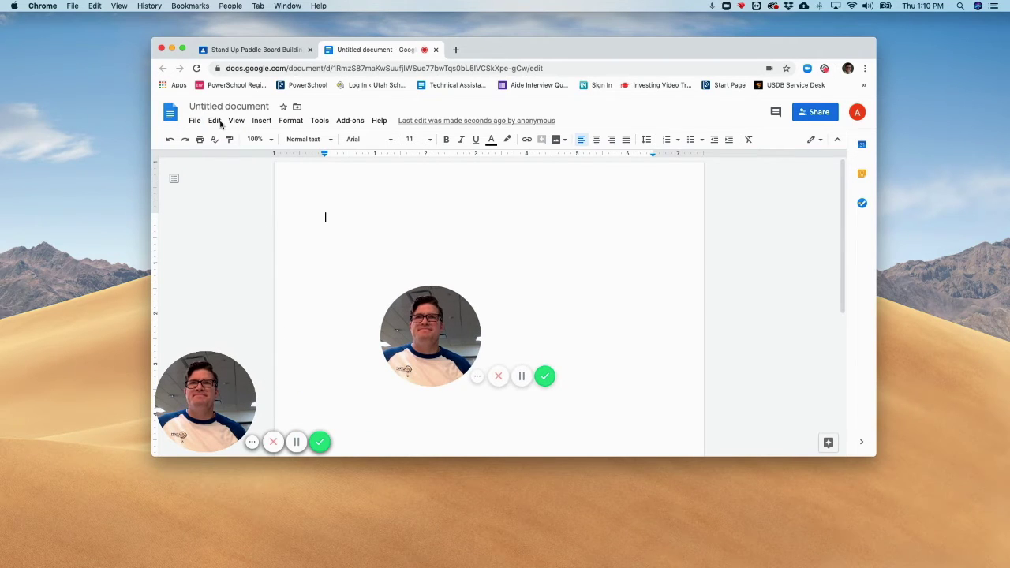
# Examine where the untitled document is stored in Drive, browsing between My Drive, the Classroom folder and the Captain Stitch Workshops Boat Building folder
pyautogui.click(195, 121)
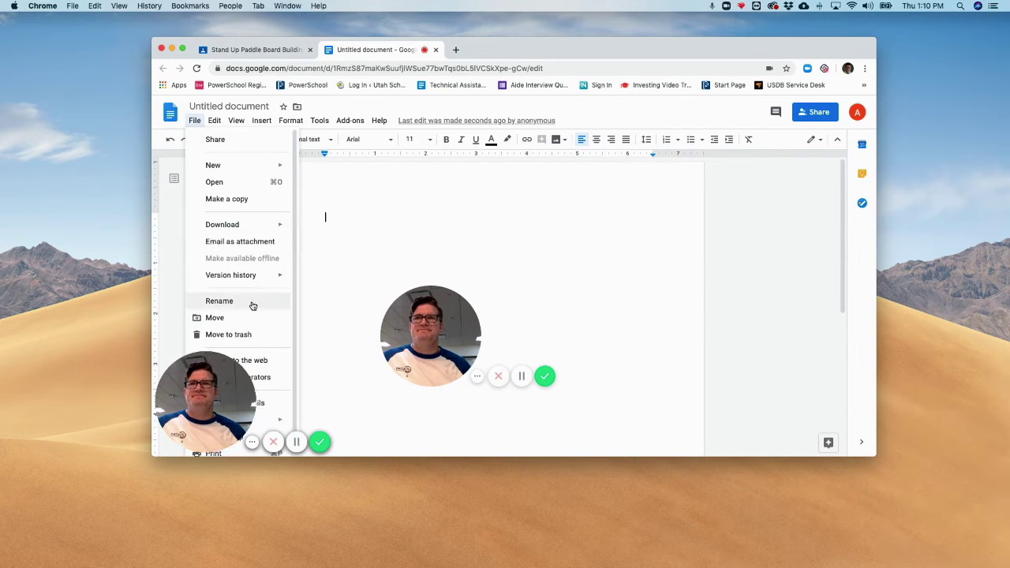
pyautogui.click(228, 317)
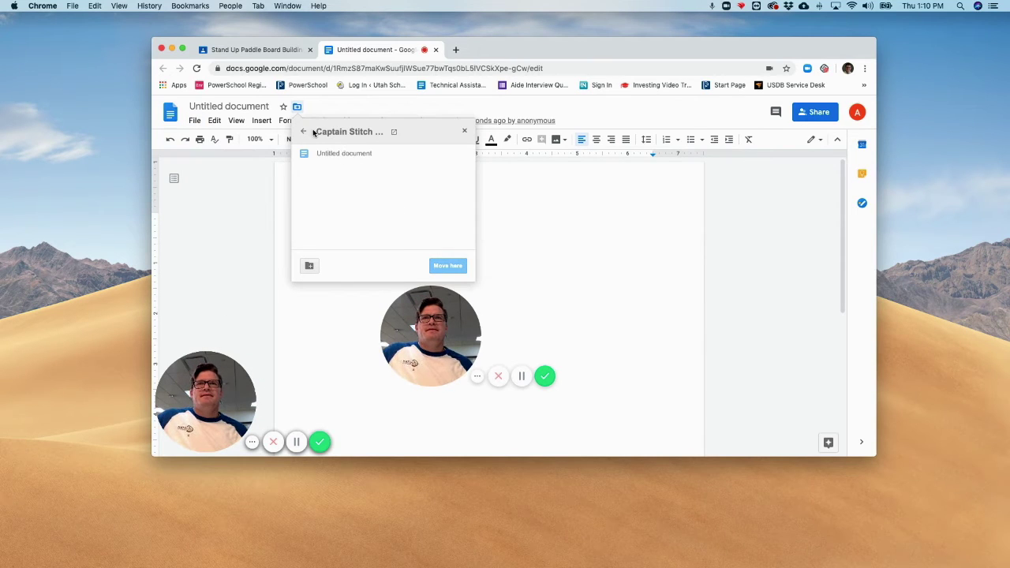
pyautogui.click(303, 132)
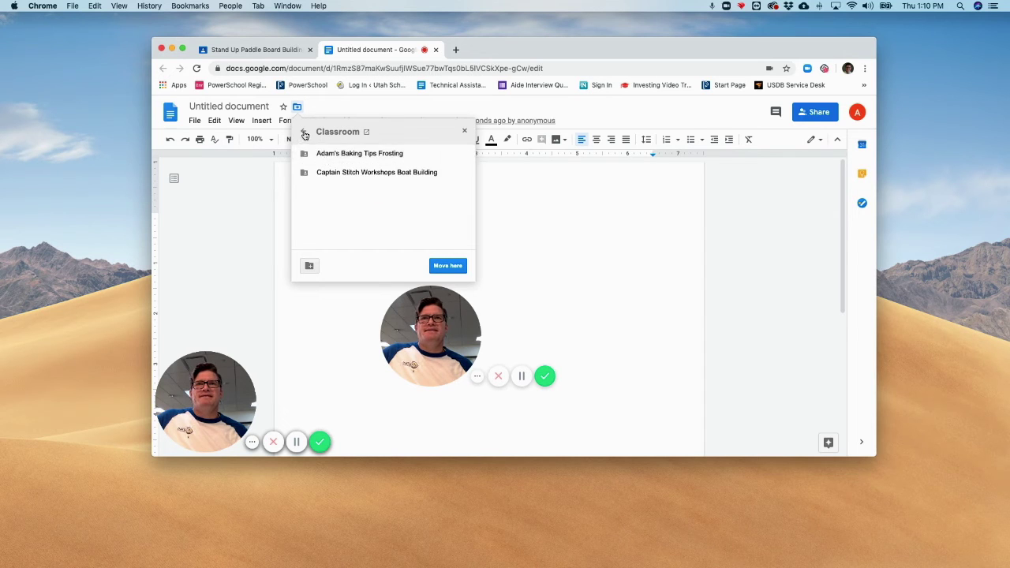
pyautogui.click(304, 134)
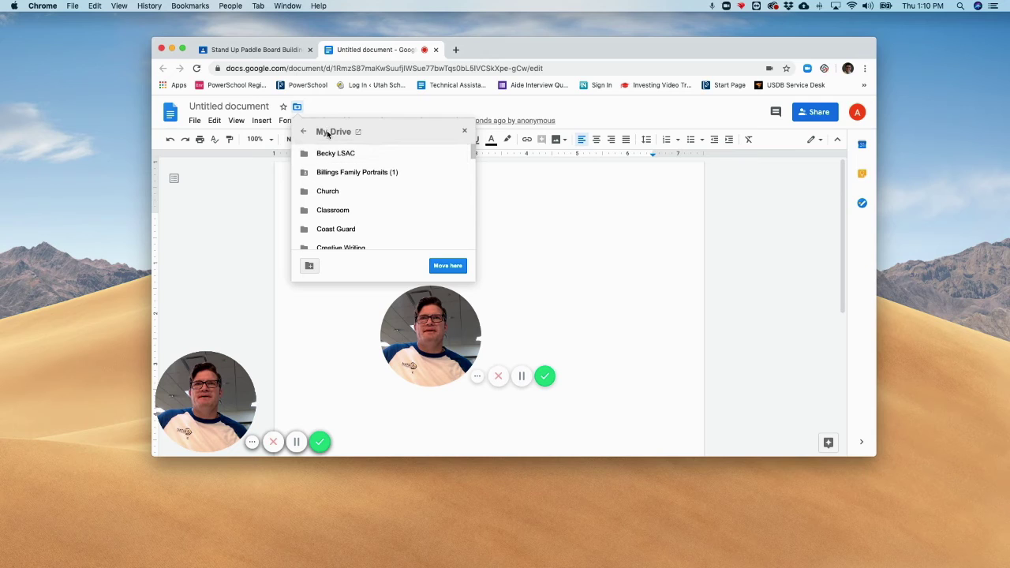
pyautogui.doubleClick(331, 211)
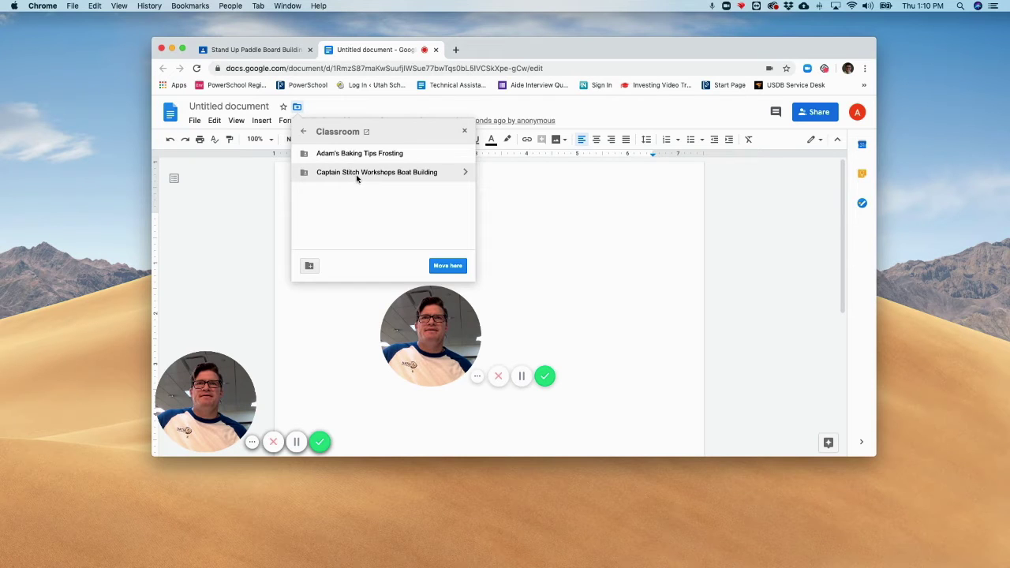
pyautogui.doubleClick(357, 172)
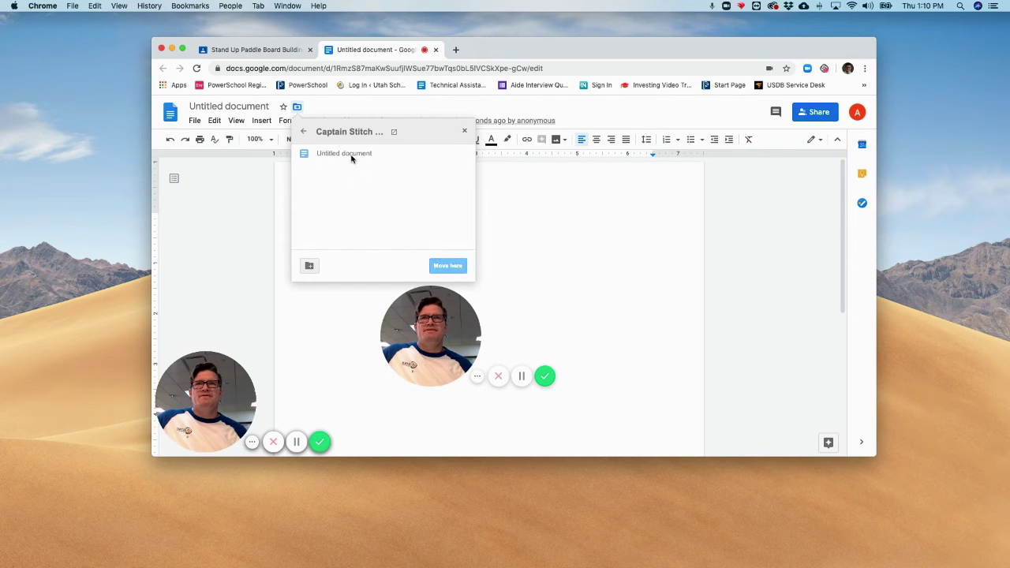
pyautogui.click(304, 132)
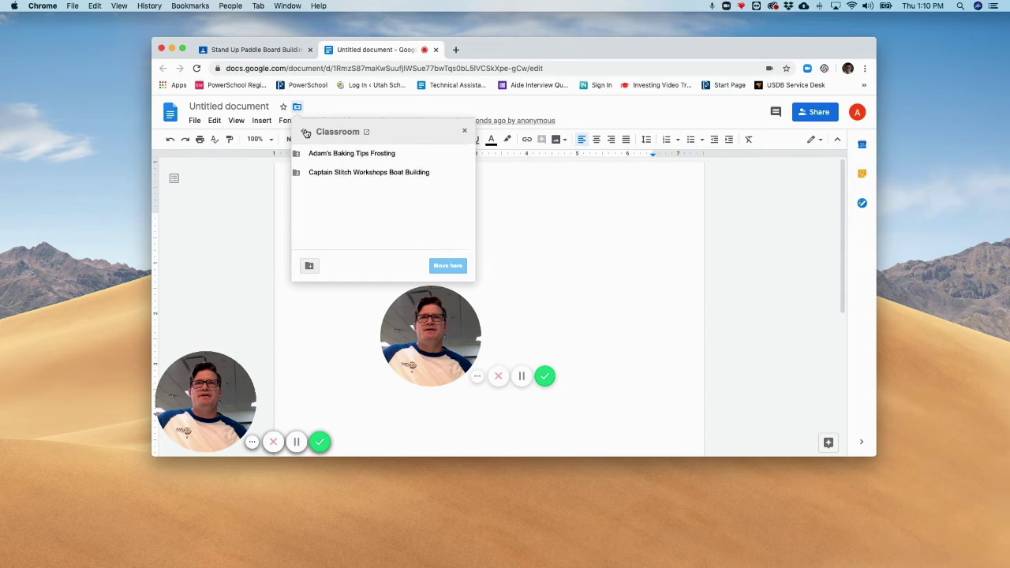
pyautogui.click(464, 130)
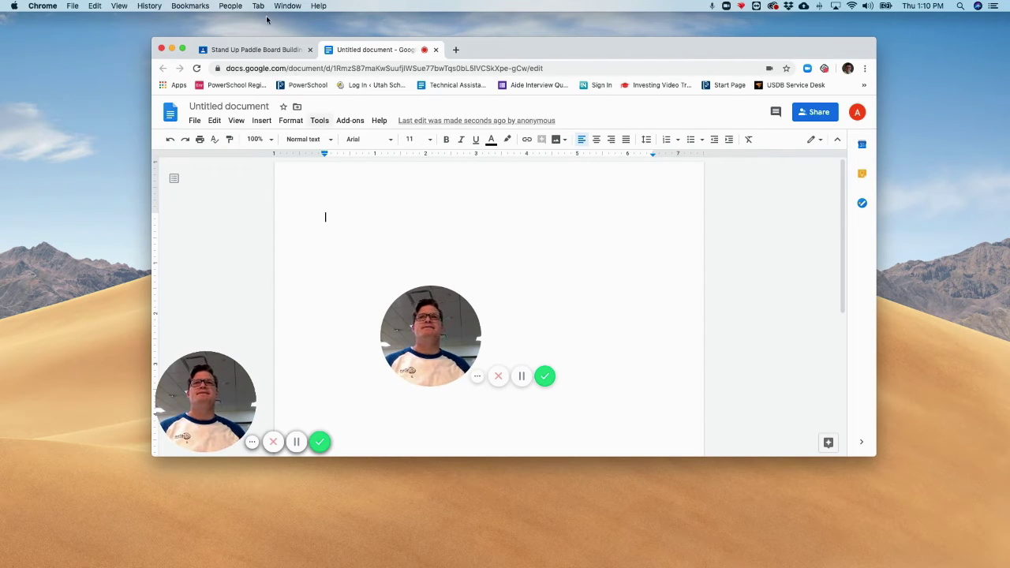
# Return to the paddle board material in Classroom and save it with the untitled Google Docs document attached
pyautogui.click(272, 50)
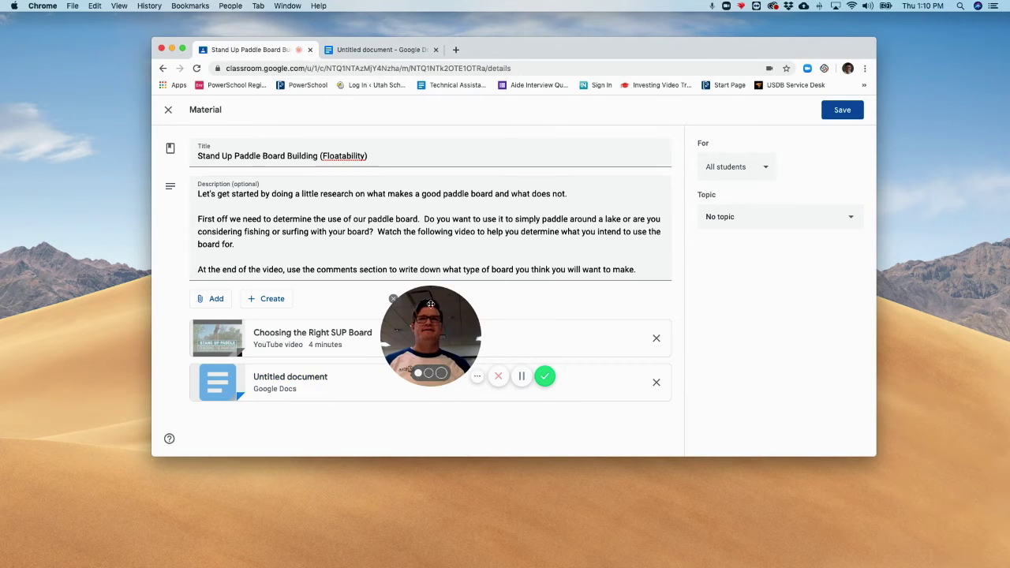
pyautogui.moveTo(426, 350); pyautogui.dragTo(426, 416)
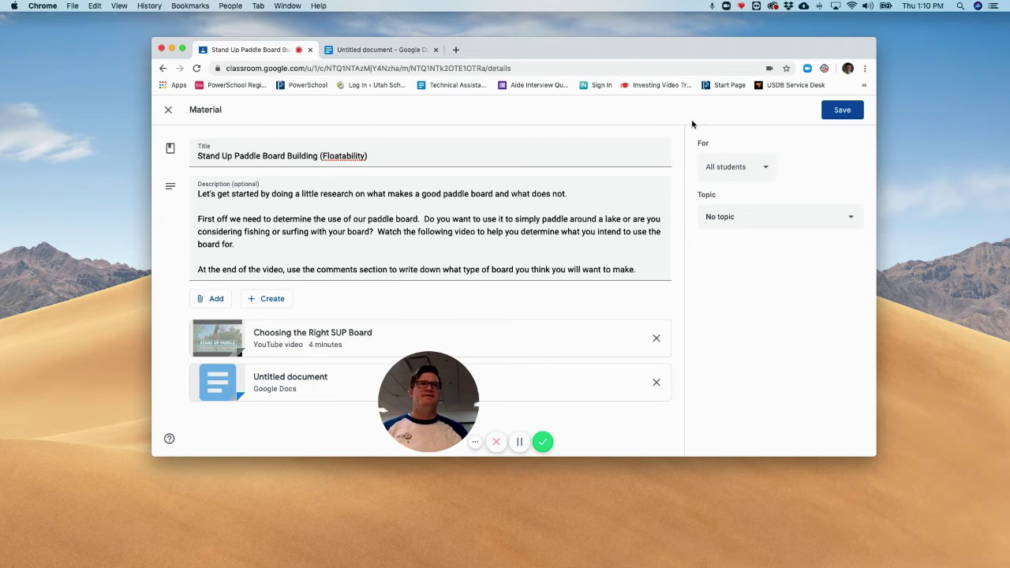
pyautogui.click(841, 110)
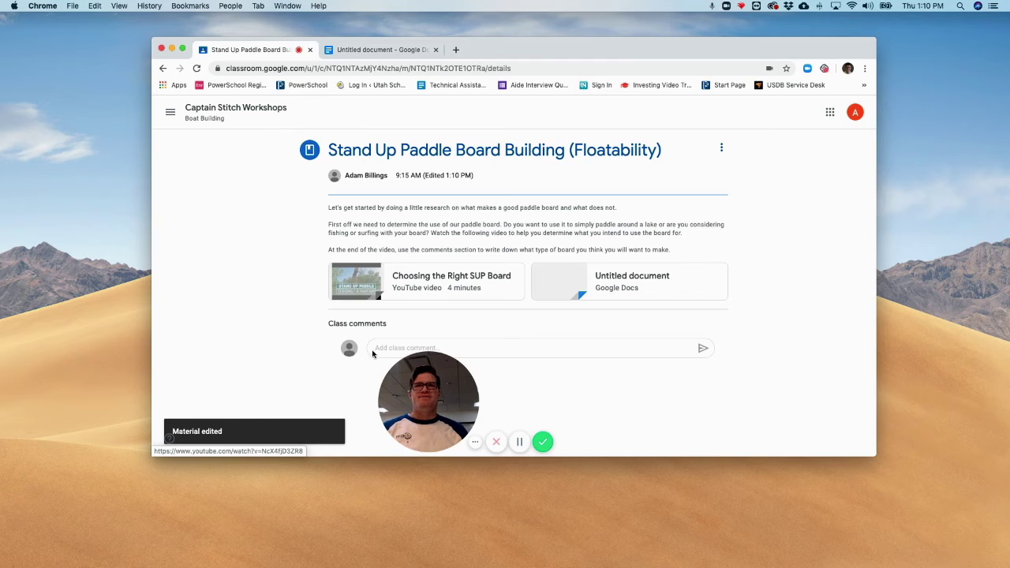
pyautogui.moveTo(455, 375); pyautogui.dragTo(287, 363)
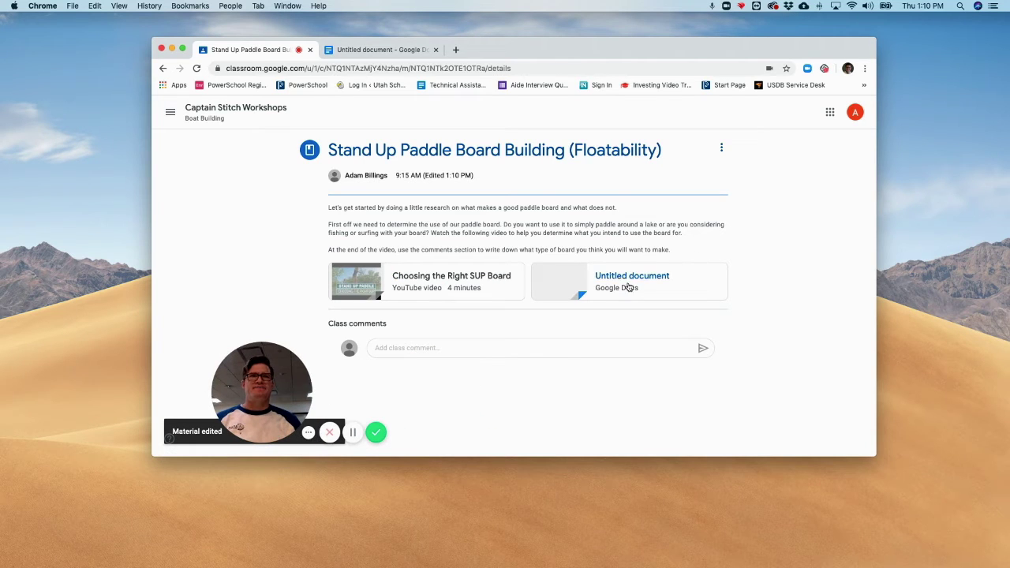
pyautogui.scroll(1, 505, 143)
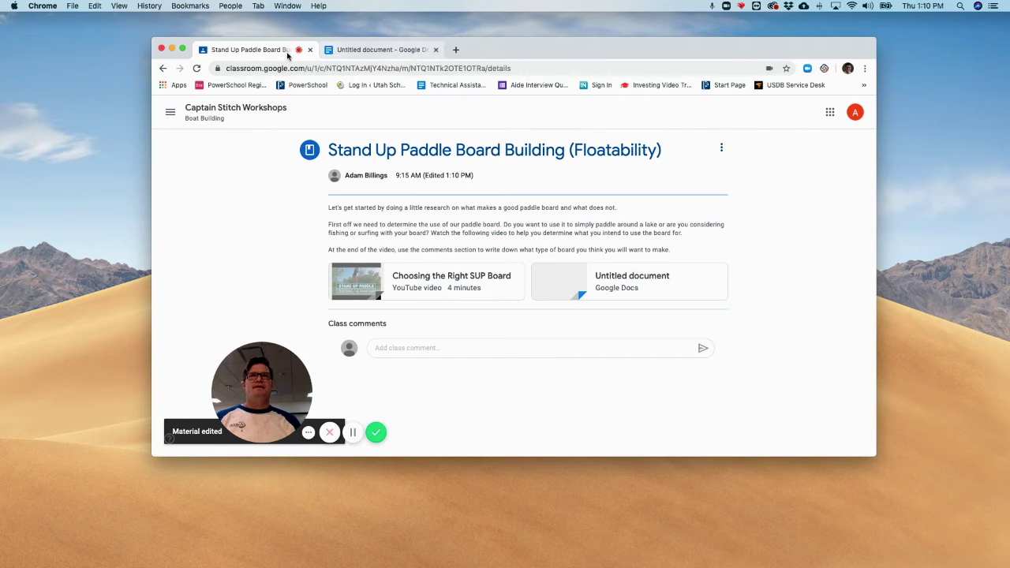
# In a new browser tab, switch to the Google account that holds the class and open Google Classroom
pyautogui.click(456, 51)
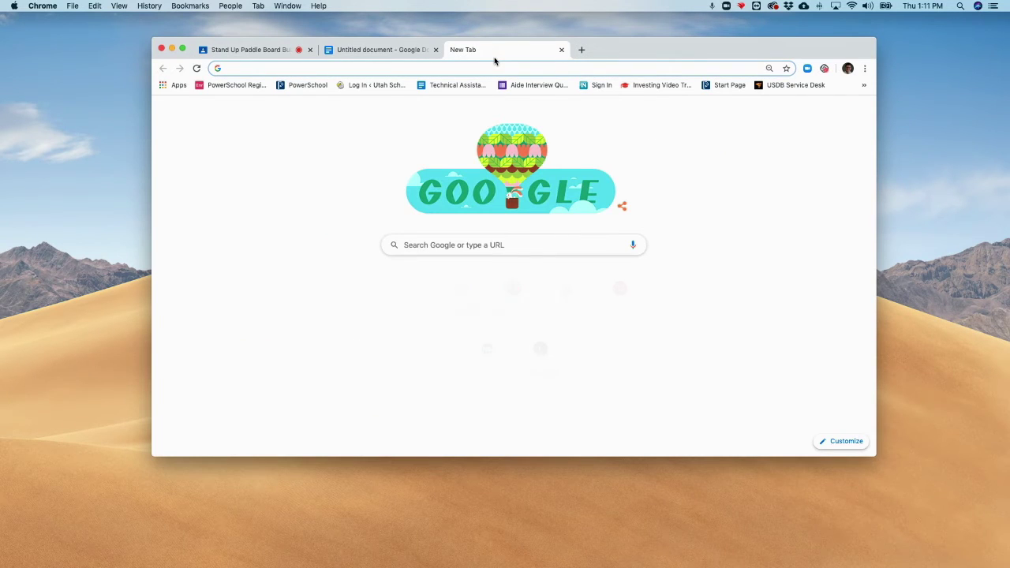
pyautogui.click(862, 109)
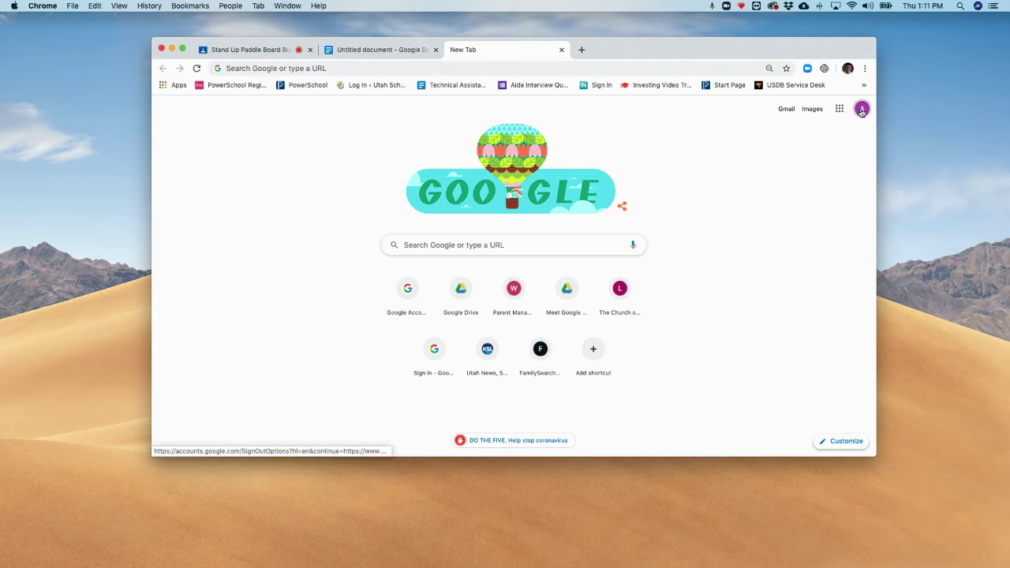
pyautogui.click(783, 257)
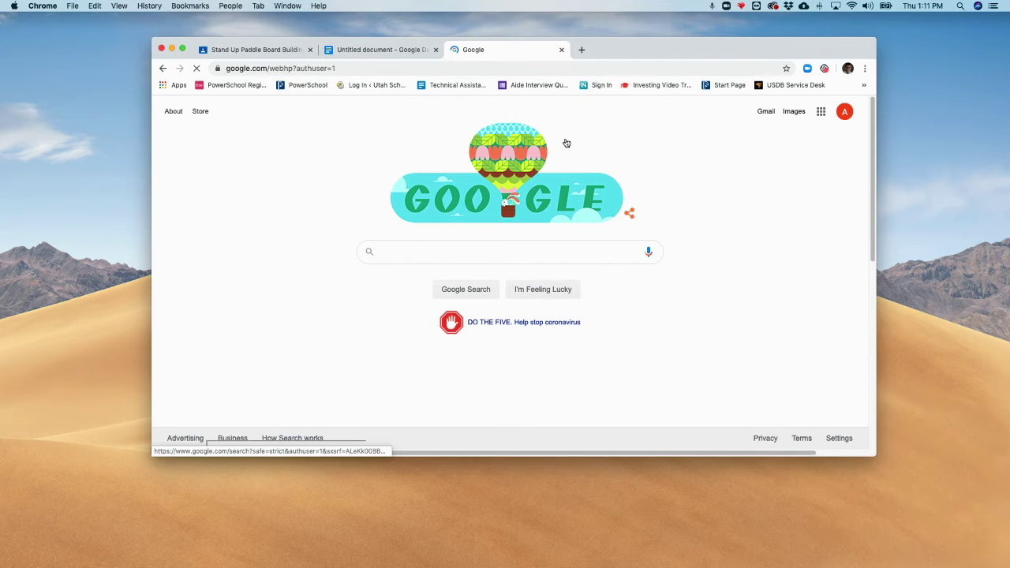
pyautogui.click(830, 113)
pyautogui.scroll(-5, 773, 252)
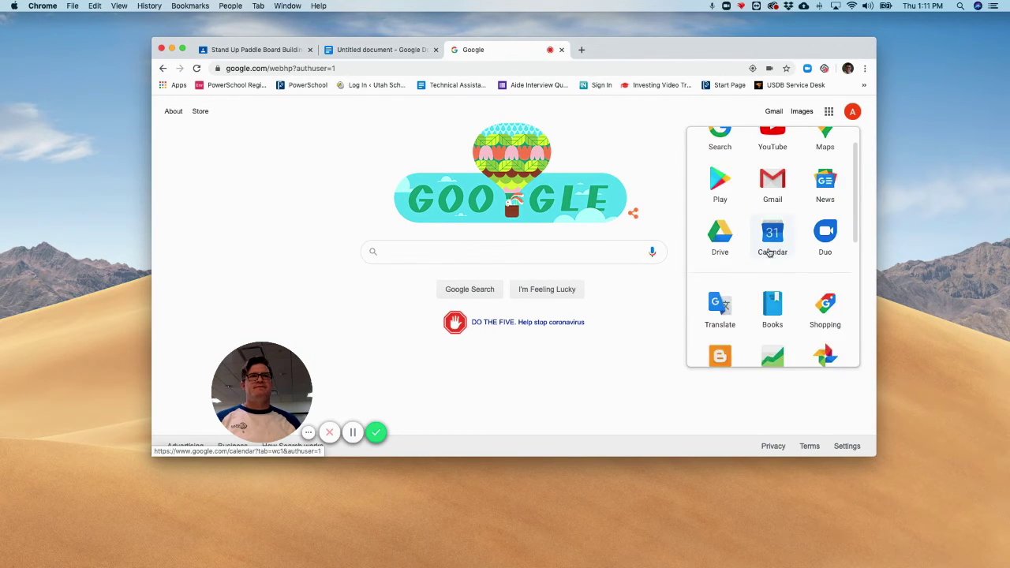
pyautogui.click(729, 300)
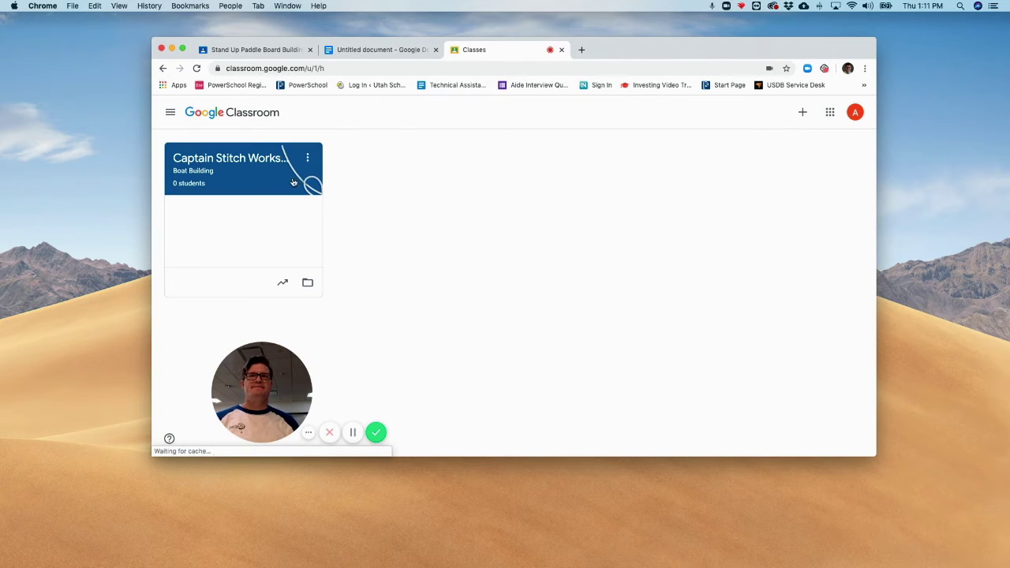
# Start creating a new class and accept the notice about not using Classroom at a school with students
pyautogui.click(804, 114)
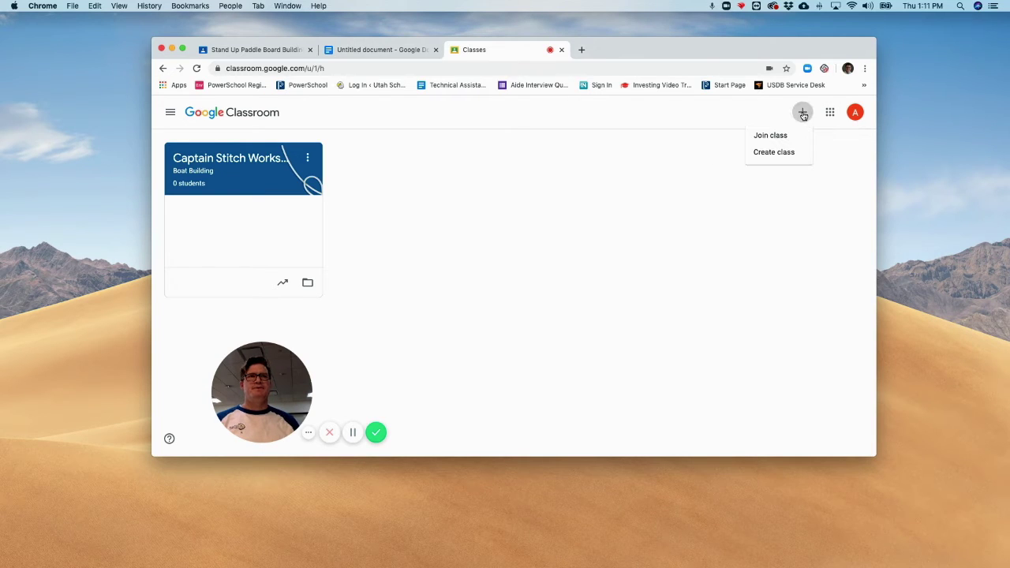
pyautogui.click(770, 153)
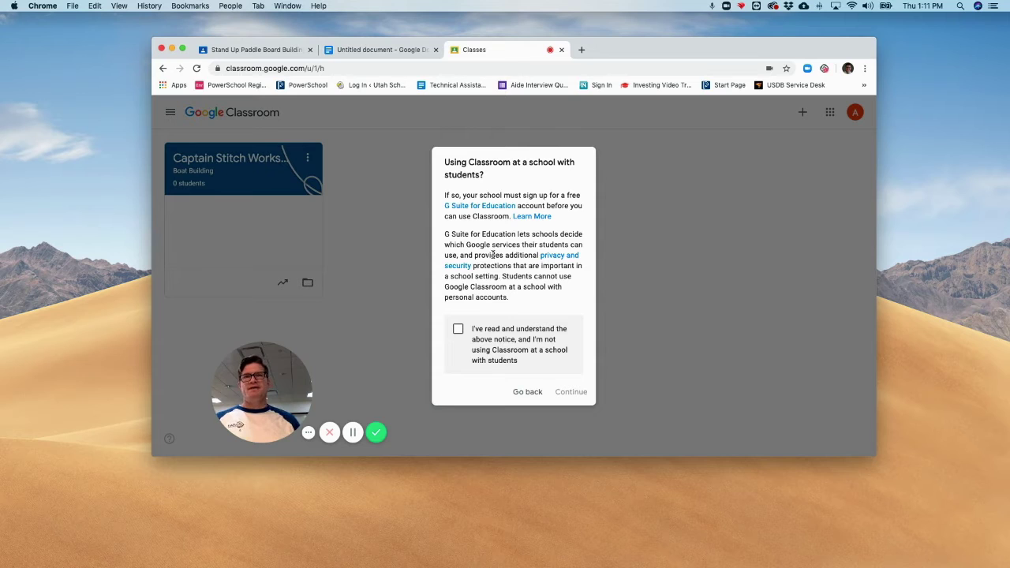
pyautogui.click(458, 331)
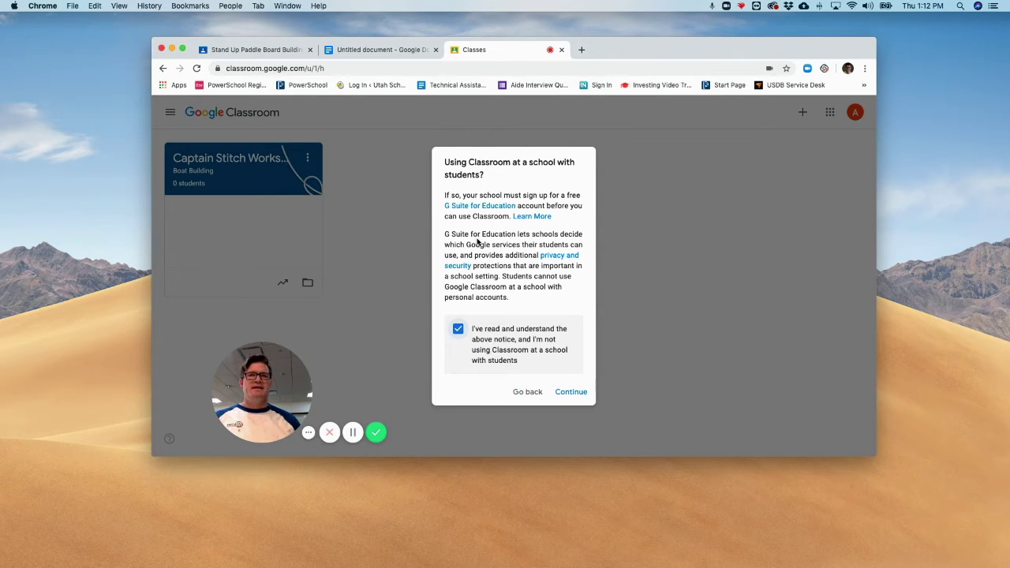
pyautogui.click(571, 392)
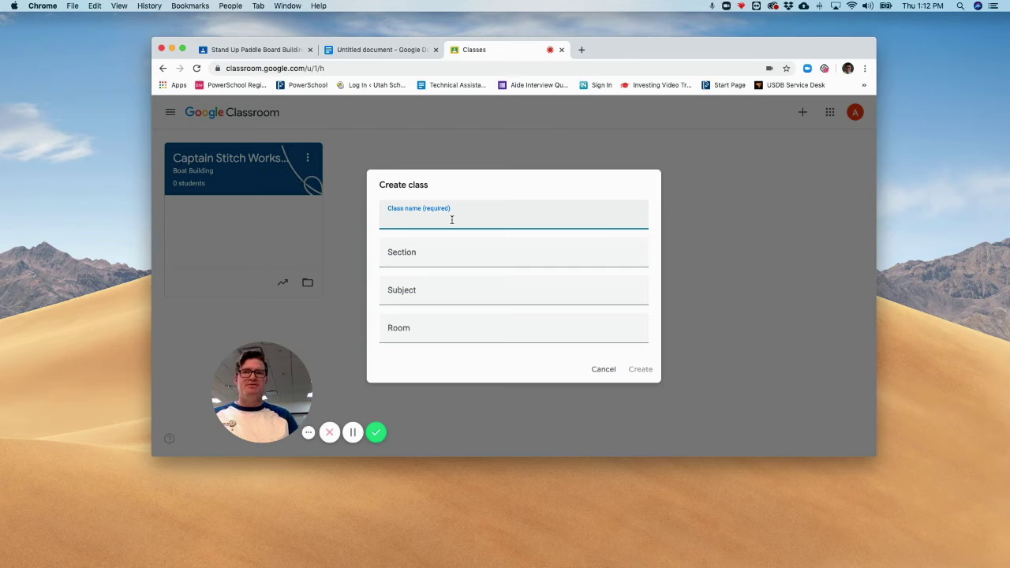
# Create the class named with the teacher's first name plus "Baking Tips", with section Frosting, subject Butter Cream and room Kitchen
pyautogui.write('Adam ')
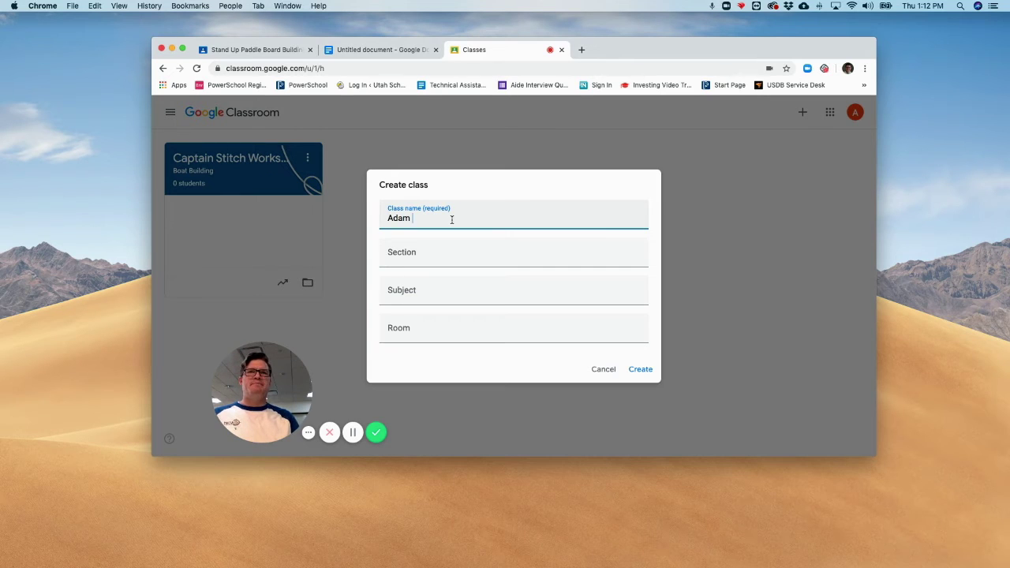
pyautogui.write('Baking')
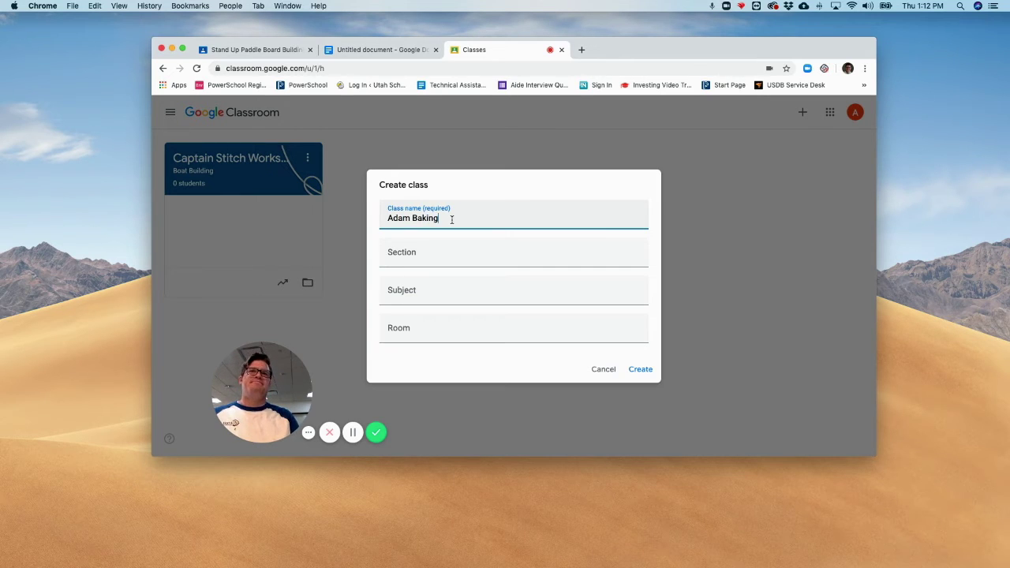
pyautogui.write(' Tips')
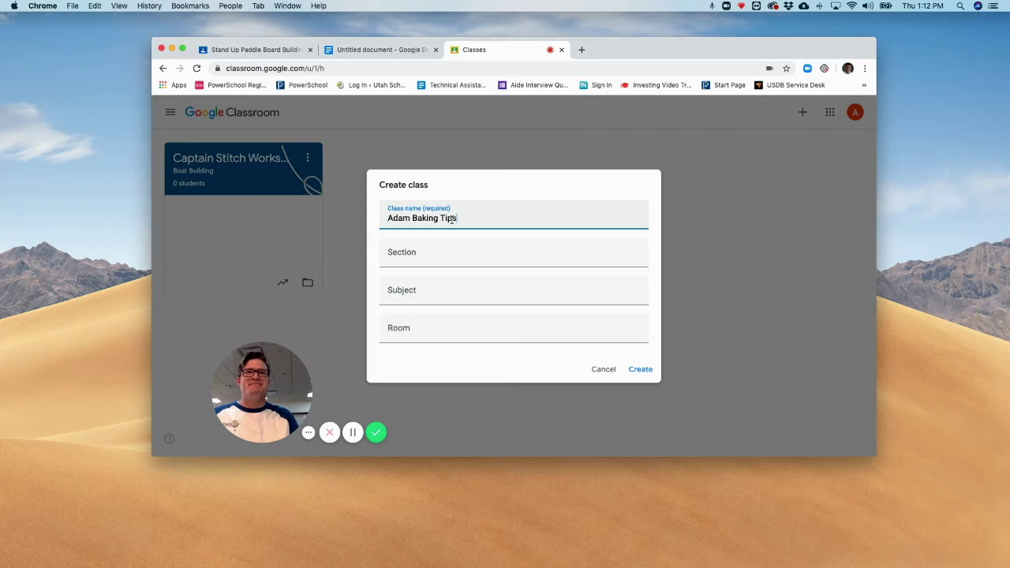
pyautogui.click(433, 248)
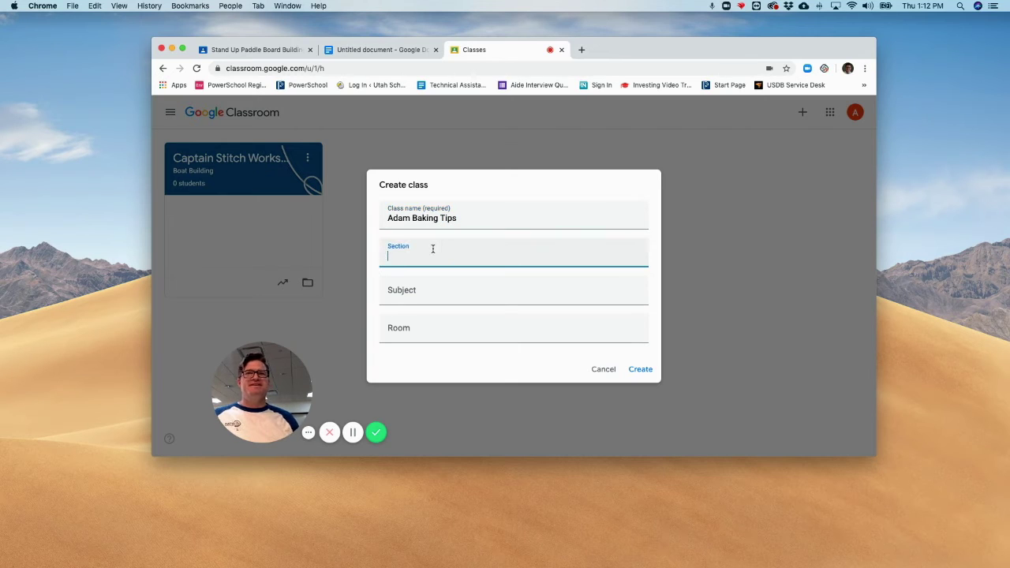
pyautogui.write('Frosting')
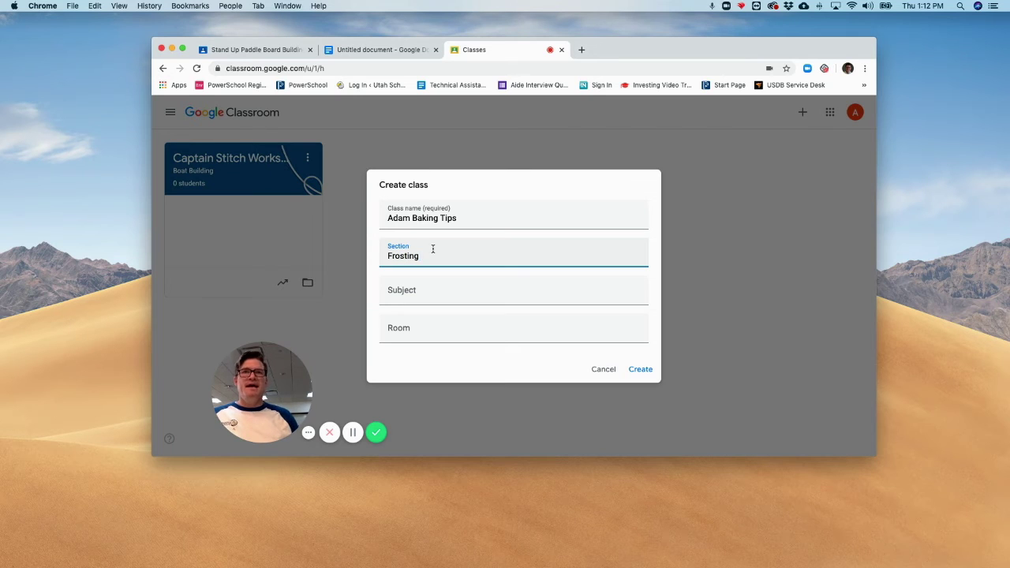
pyautogui.click(419, 290)
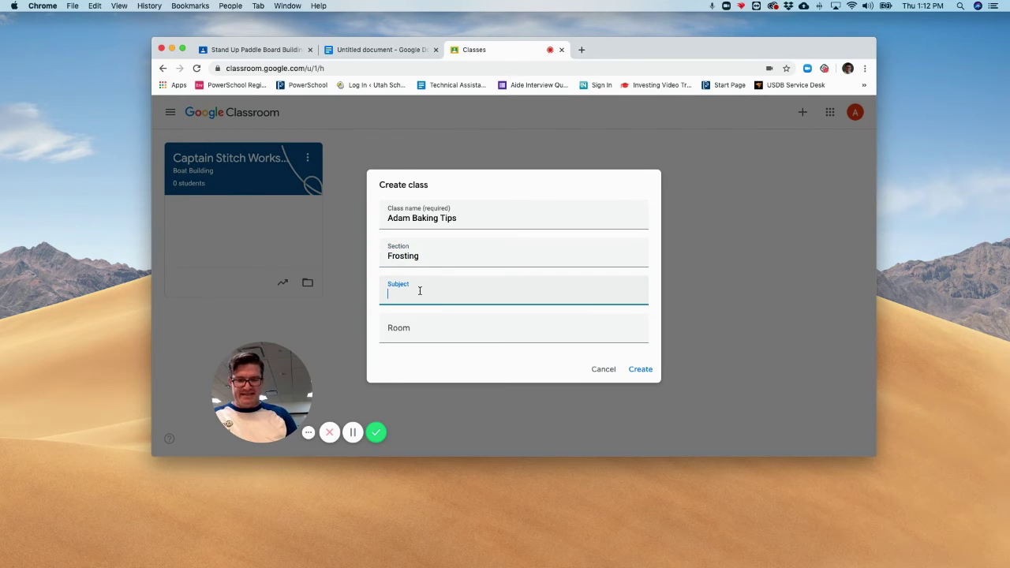
pyautogui.write('Butter Cream')
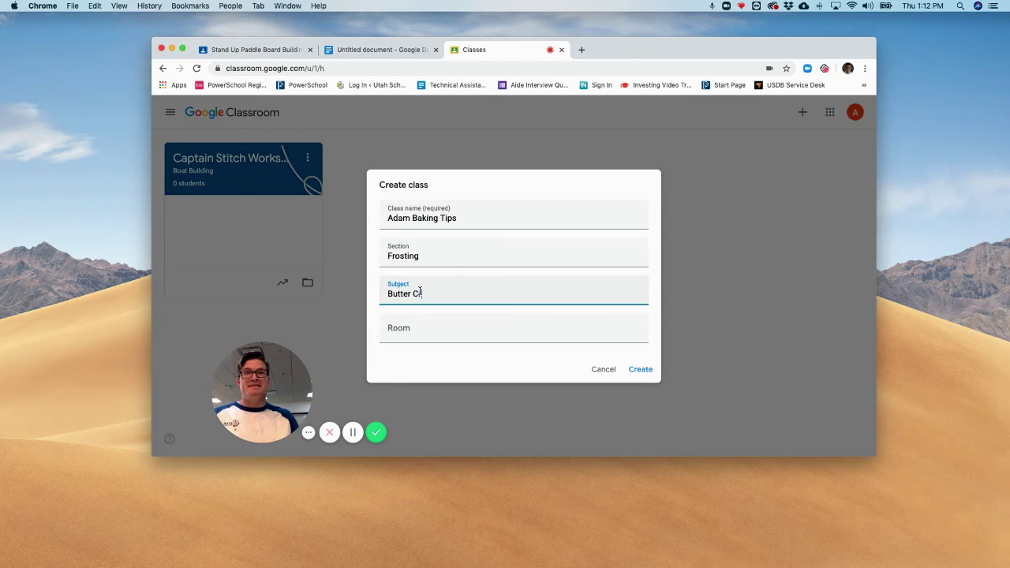
pyautogui.click(412, 328)
pyautogui.write('Kitchen')
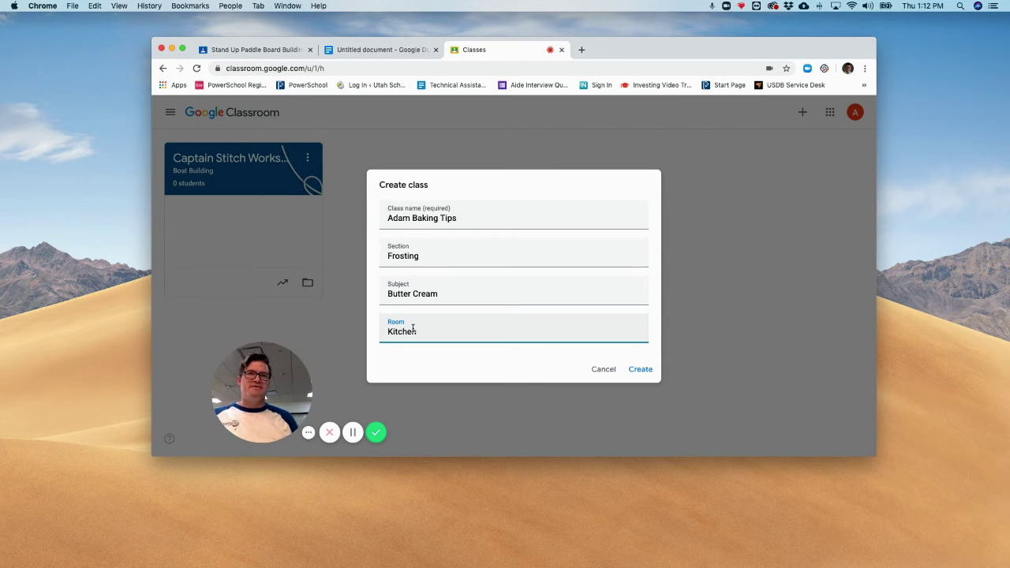
pyautogui.click(639, 371)
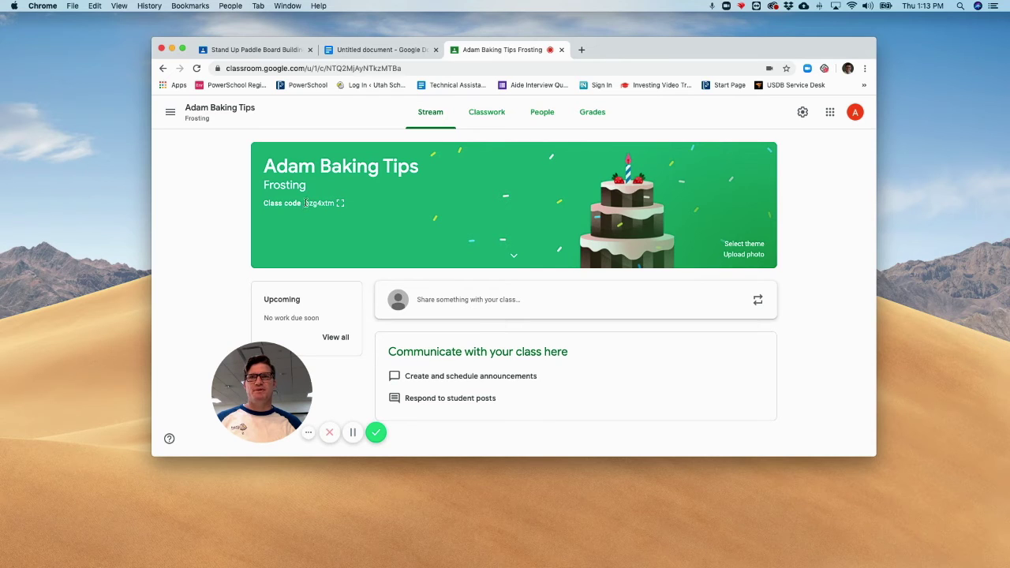
# View the new class's People page, look at the dialog for inviting students, and close it without inviting anyone
pyautogui.click(544, 114)
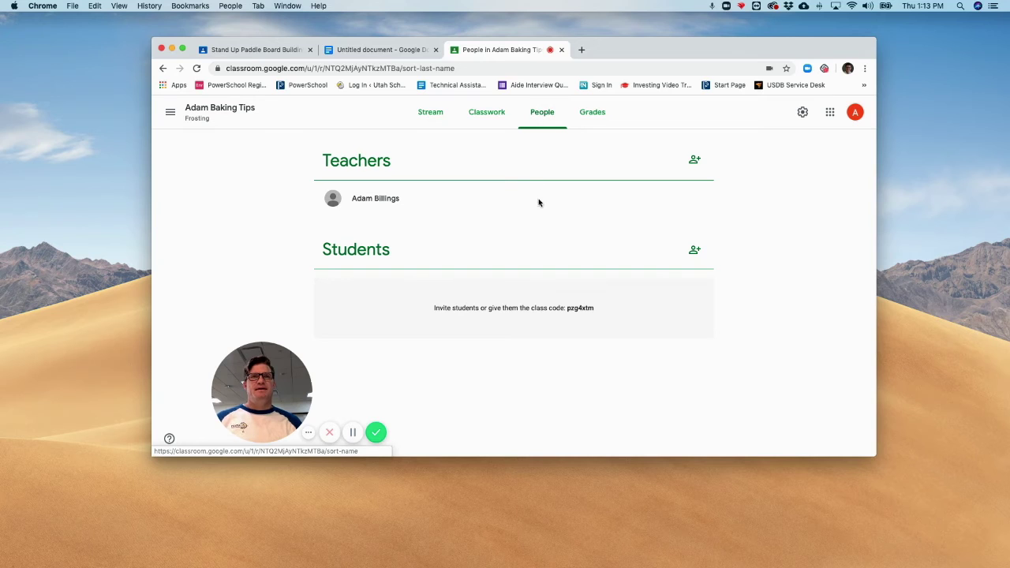
pyautogui.click(694, 251)
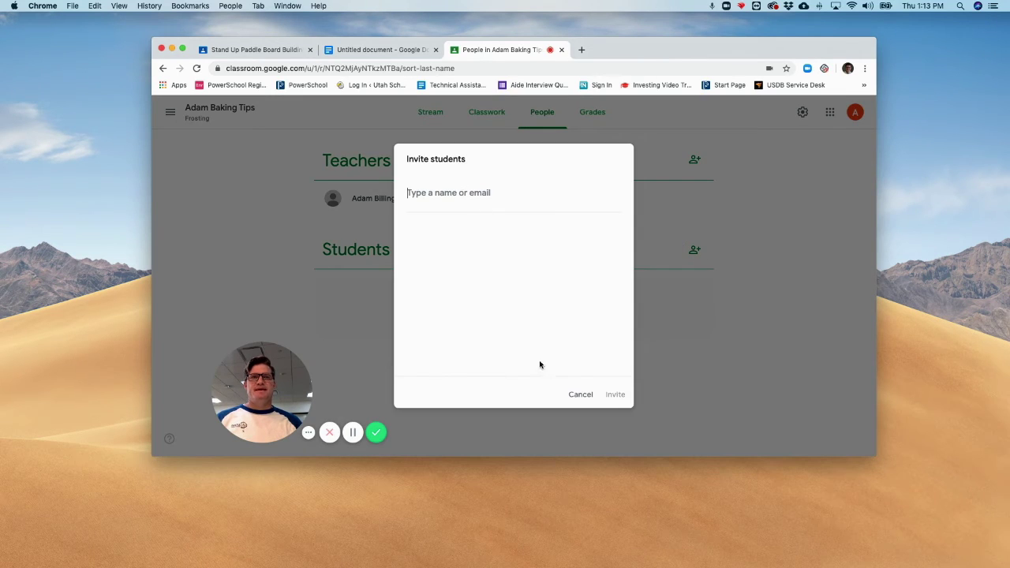
pyautogui.click(580, 394)
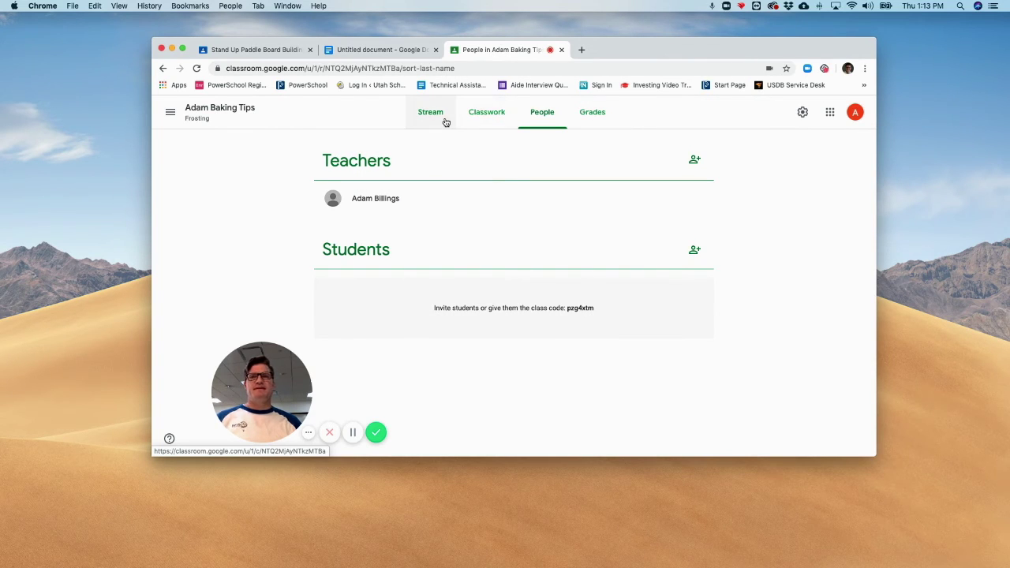
# Return to the overview of all classes, look at the dialog for joining a class by code, and close it without joining
pyautogui.click(169, 112)
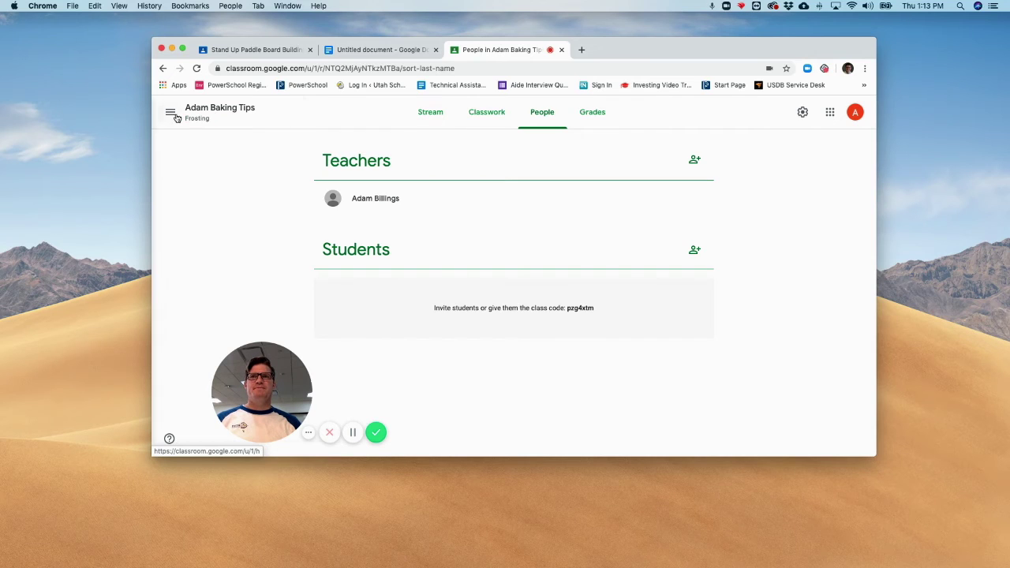
pyautogui.click(204, 118)
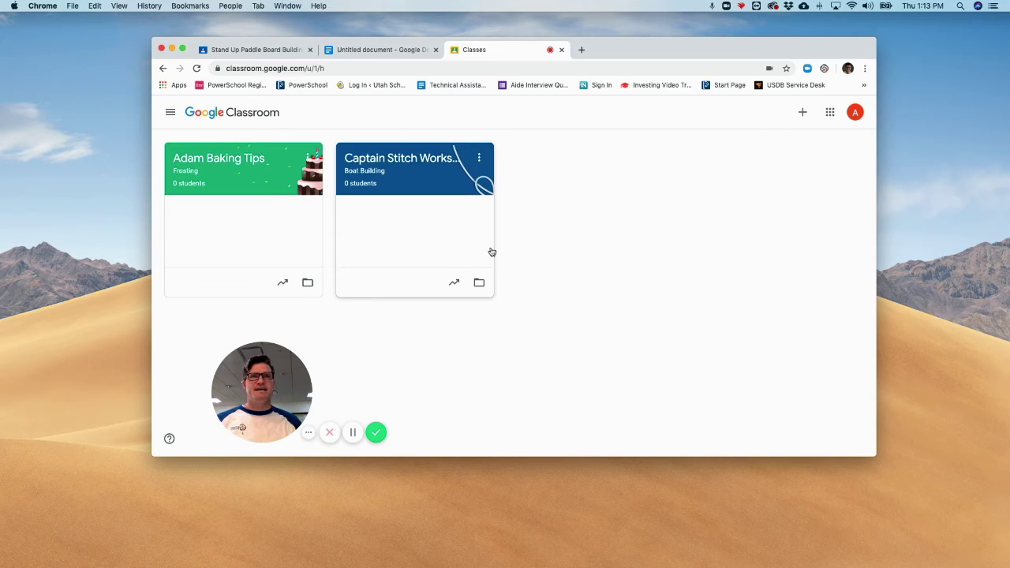
pyautogui.click(802, 113)
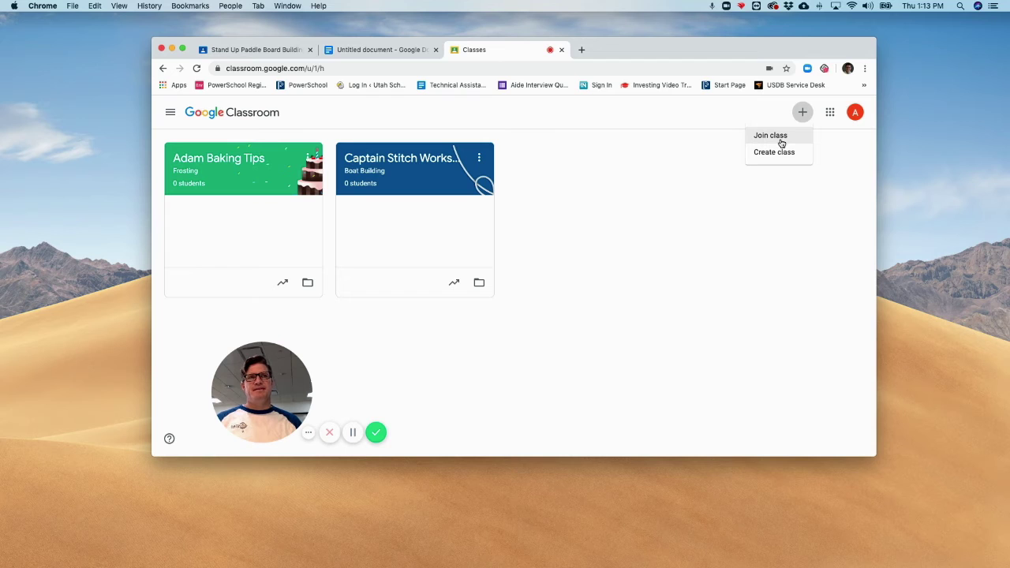
pyautogui.click(780, 139)
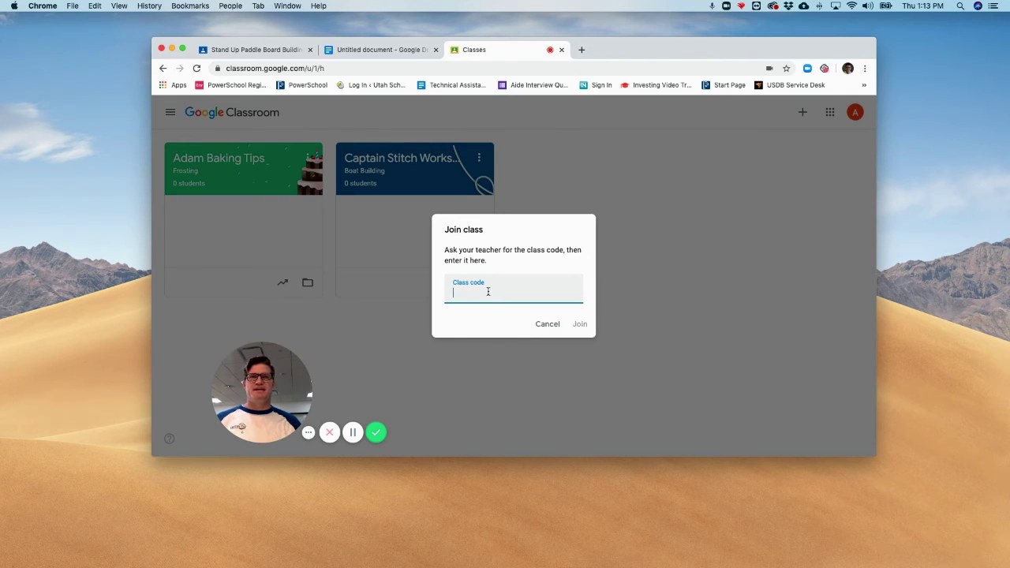
pyautogui.click(548, 325)
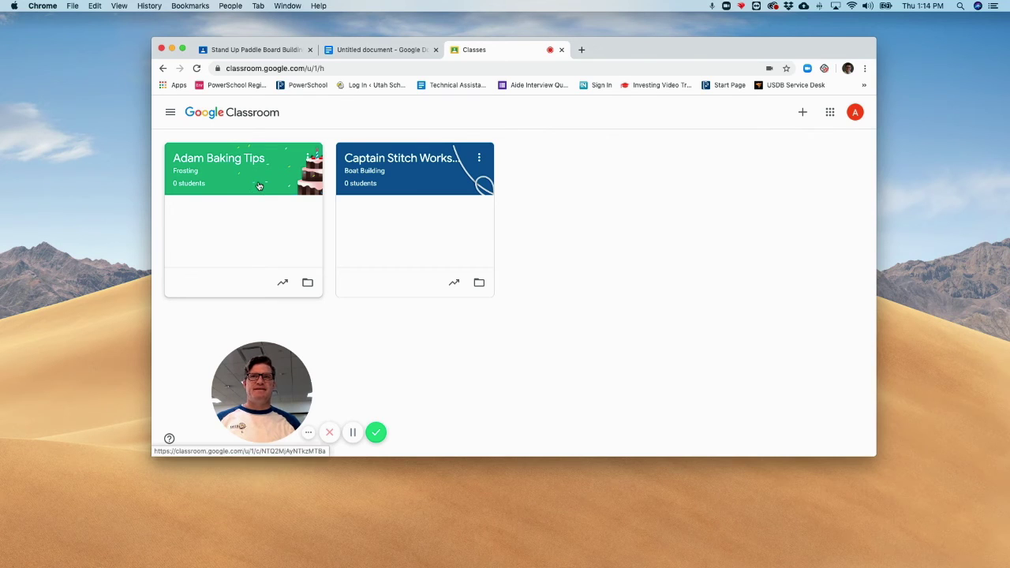
# Post an announcement in the baking class welcoming students to the teacher's Baking Class and ending with "Let's learn how to make the best frosting ever!"
pyautogui.click(259, 185)
pyautogui.click(449, 264)
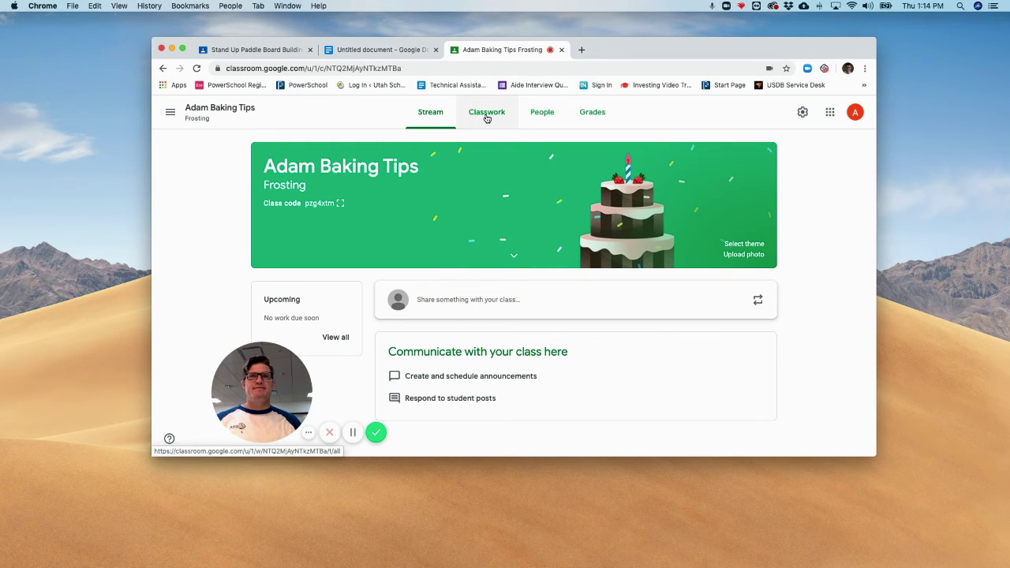
pyautogui.click(473, 299)
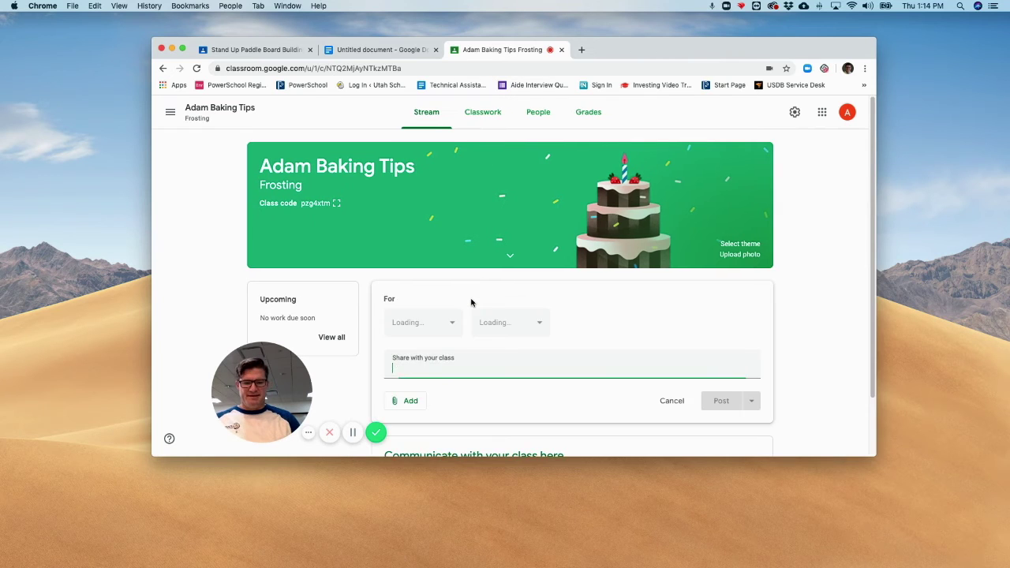
pyautogui.write('Welcom')
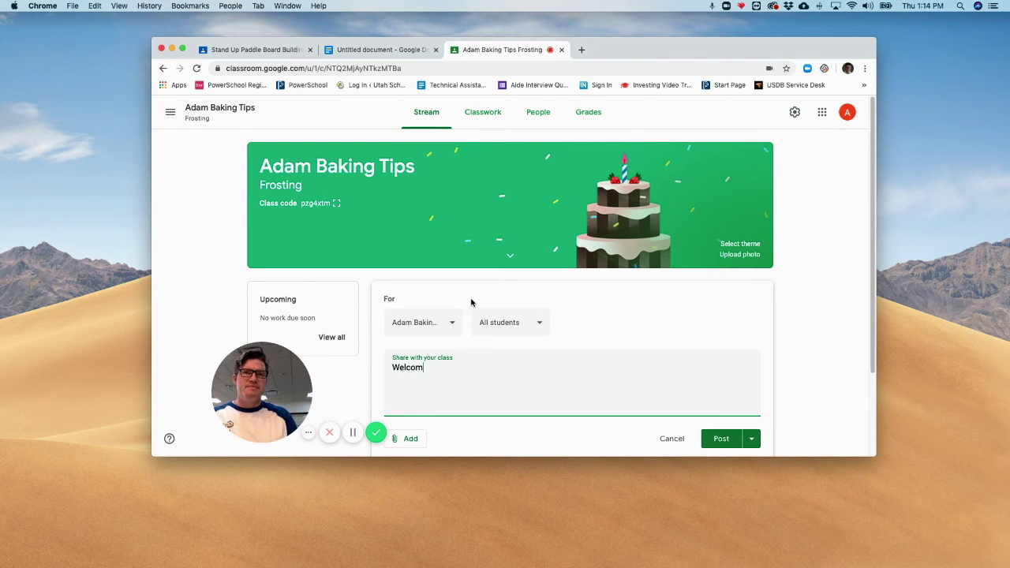
pyautogui.write('e to ')
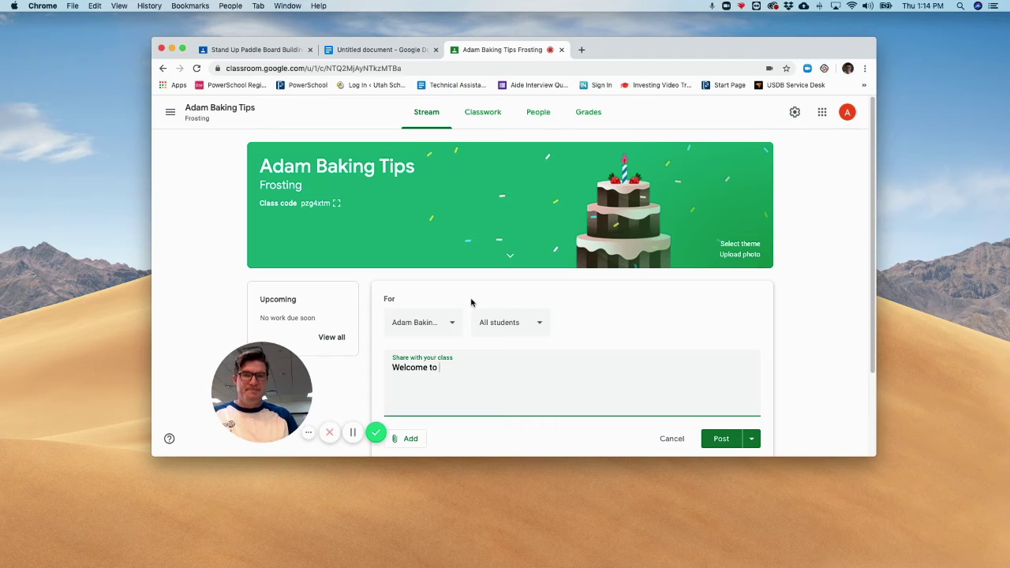
pyautogui.write("Adam 's Baking ")
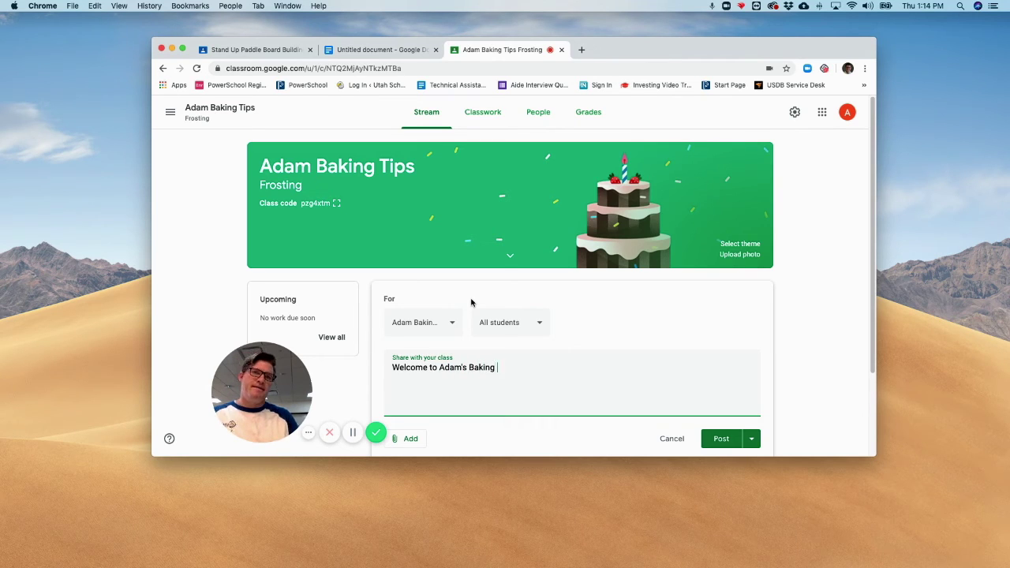
pyautogui.write('Cla')
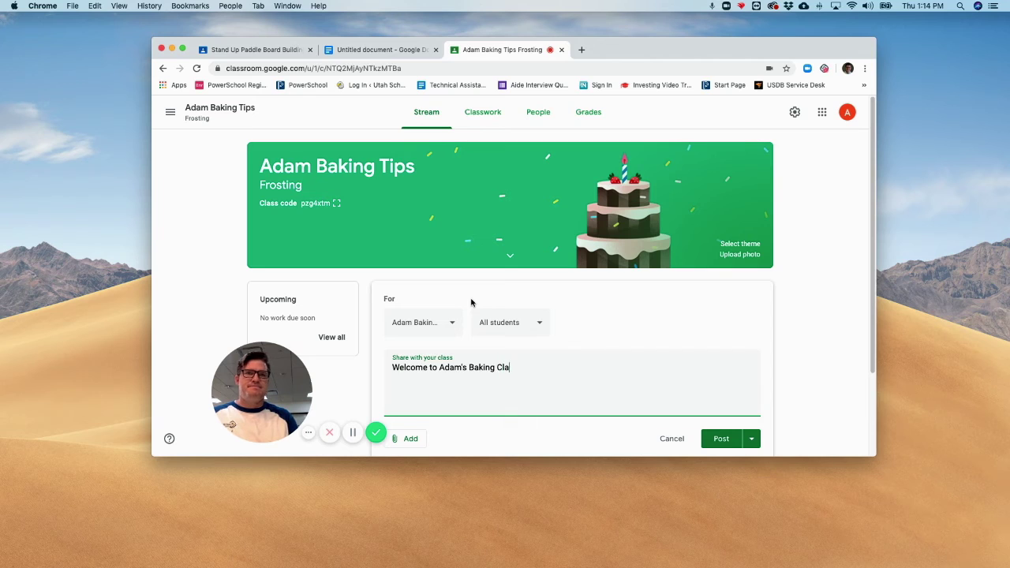
pyautogui.write('ss. Le')
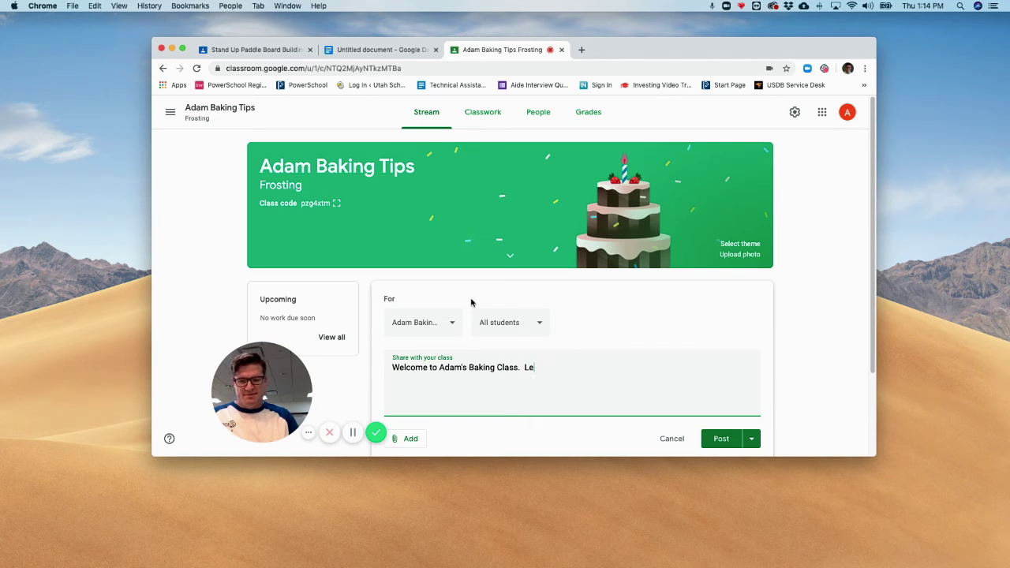
pyautogui.write("t's le")
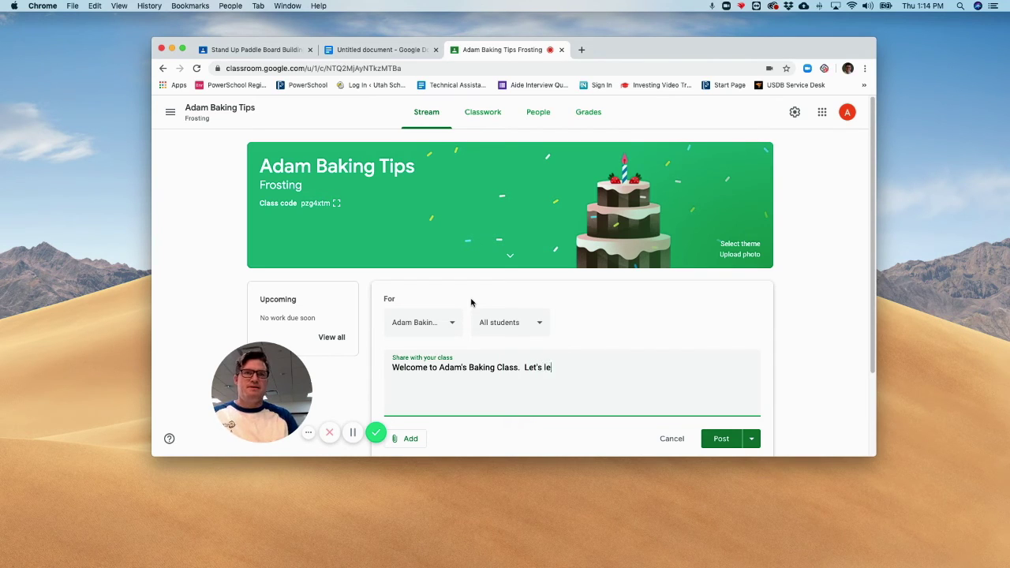
pyautogui.write('arn how to ')
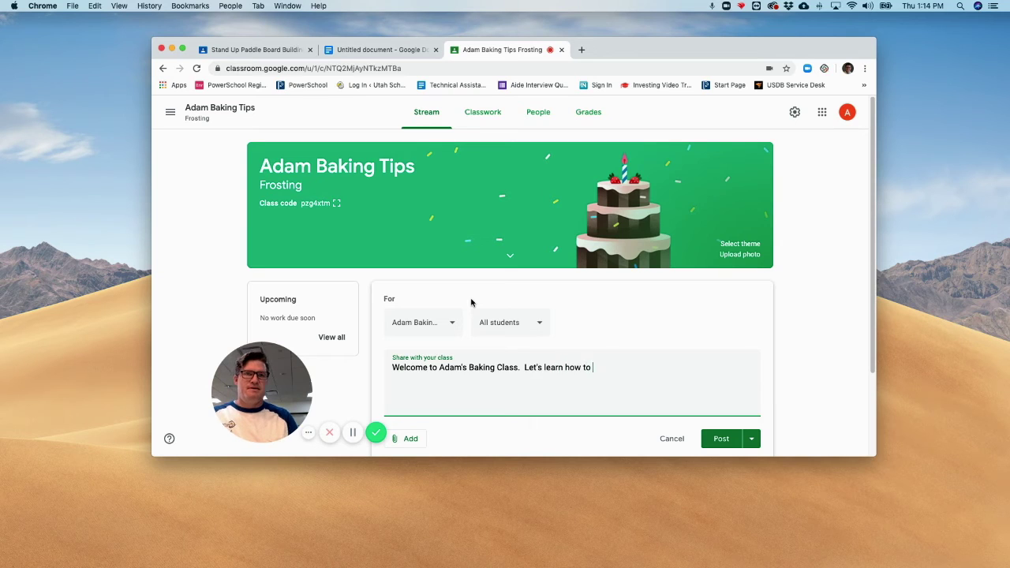
pyautogui.write('make the best frosting ever!')
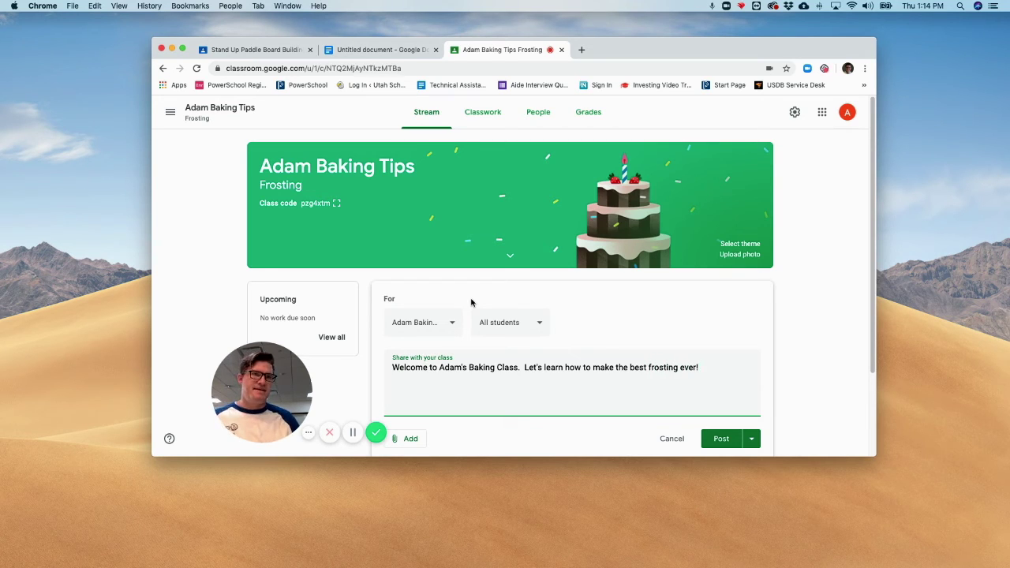
pyautogui.click(715, 442)
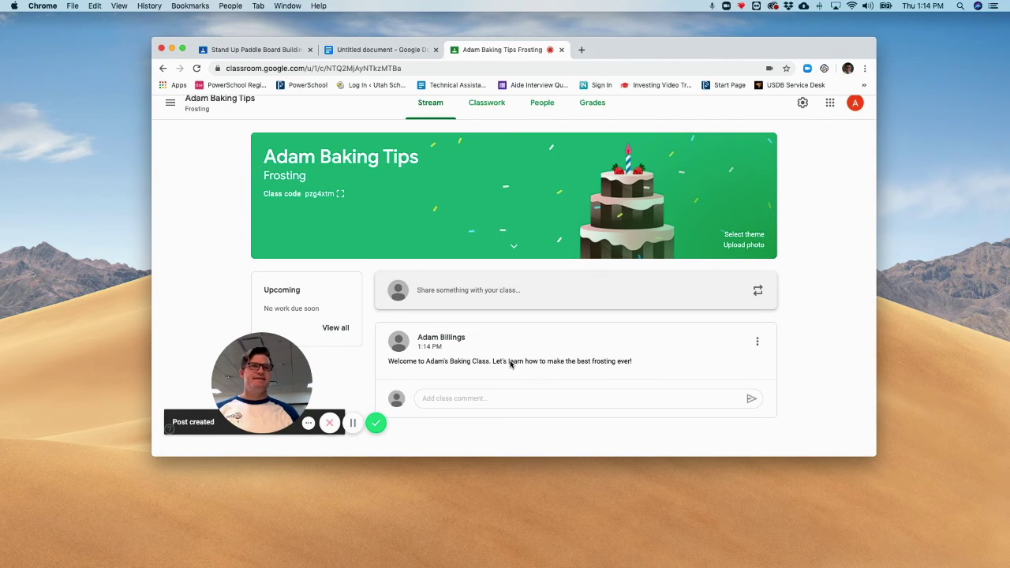
# Start a new classwork assignment in the baking class titled "Find a recipe of your favorite frosting."
pyautogui.click(494, 115)
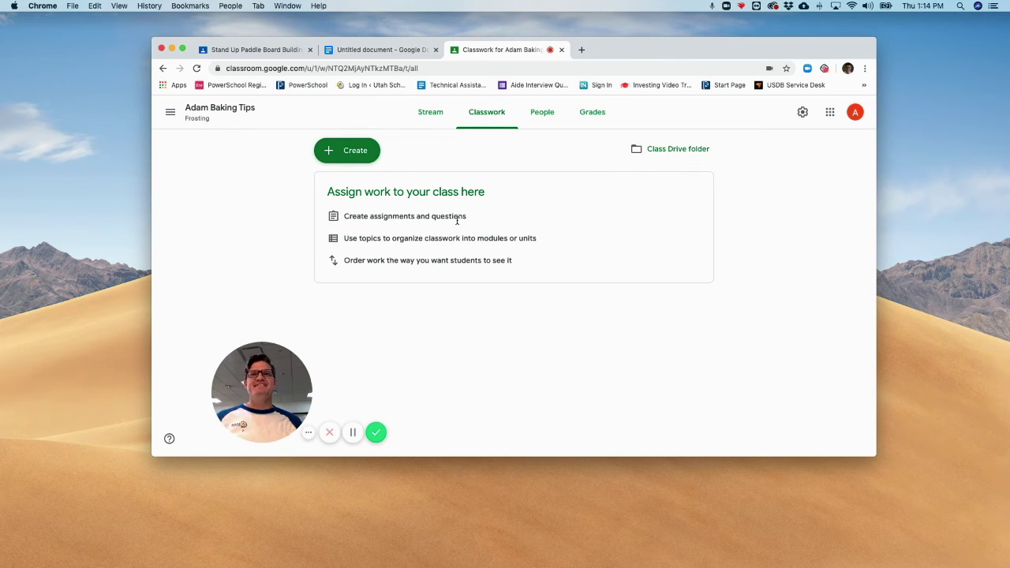
pyautogui.click(352, 154)
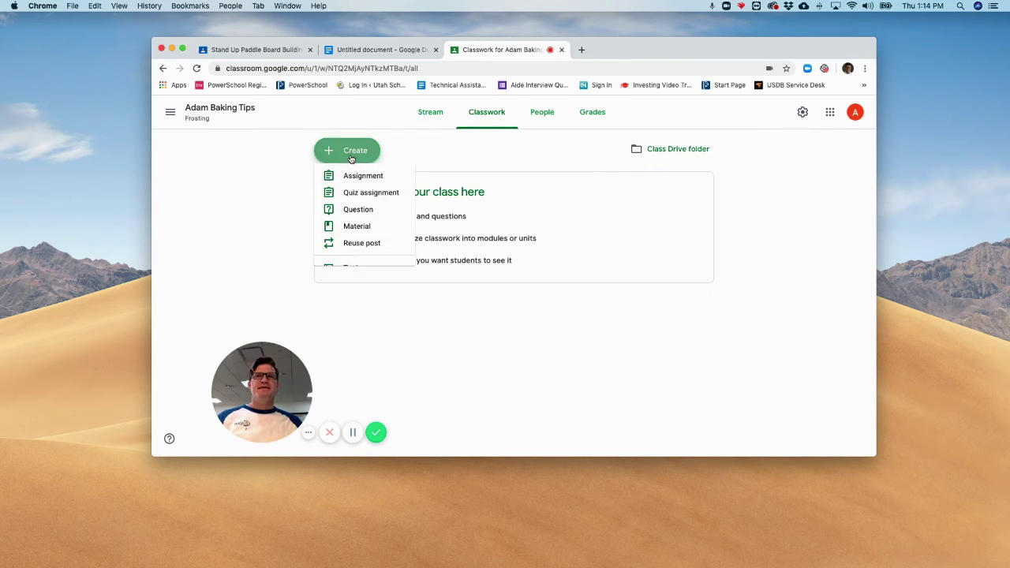
pyautogui.click(350, 183)
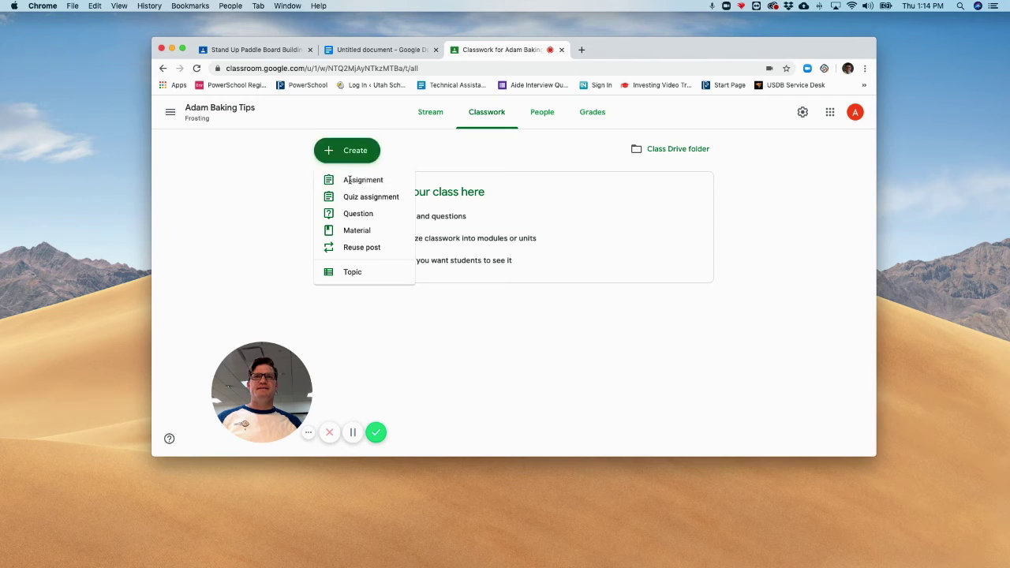
pyautogui.write('Find a recipe that')
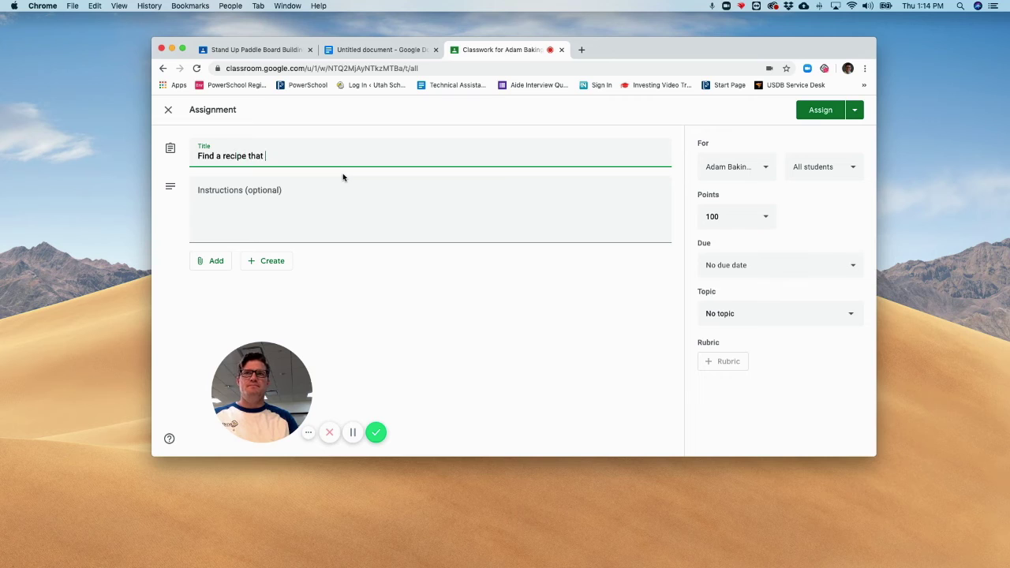
pyautogui.press('BackSpace')
pyautogui.press('BackSpace')
pyautogui.press('BackSpace')
pyautogui.press('BackSpace')
pyautogui.press('BackSpace')
pyautogui.write('of your ')
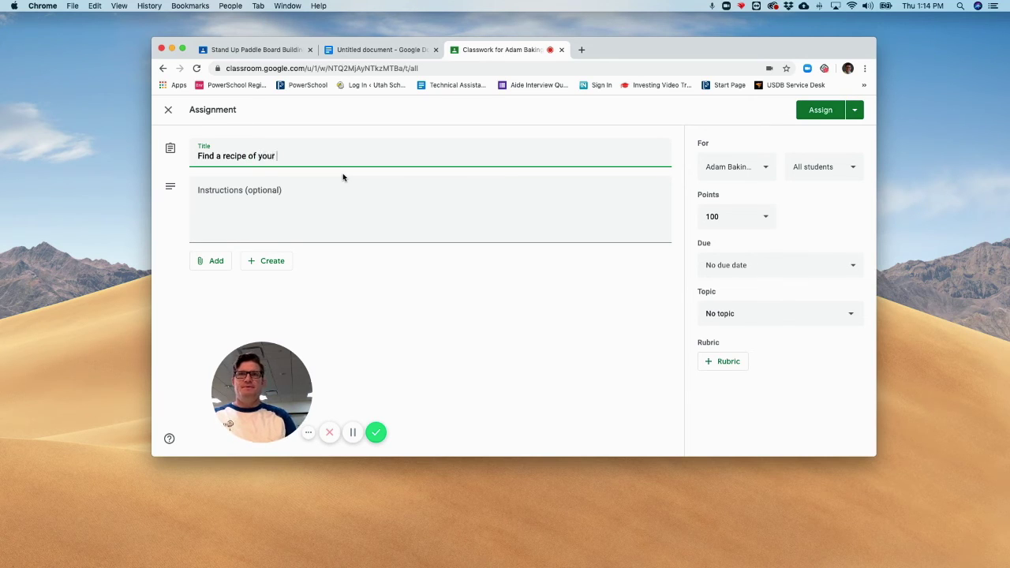
pyautogui.write('favorite frosti')
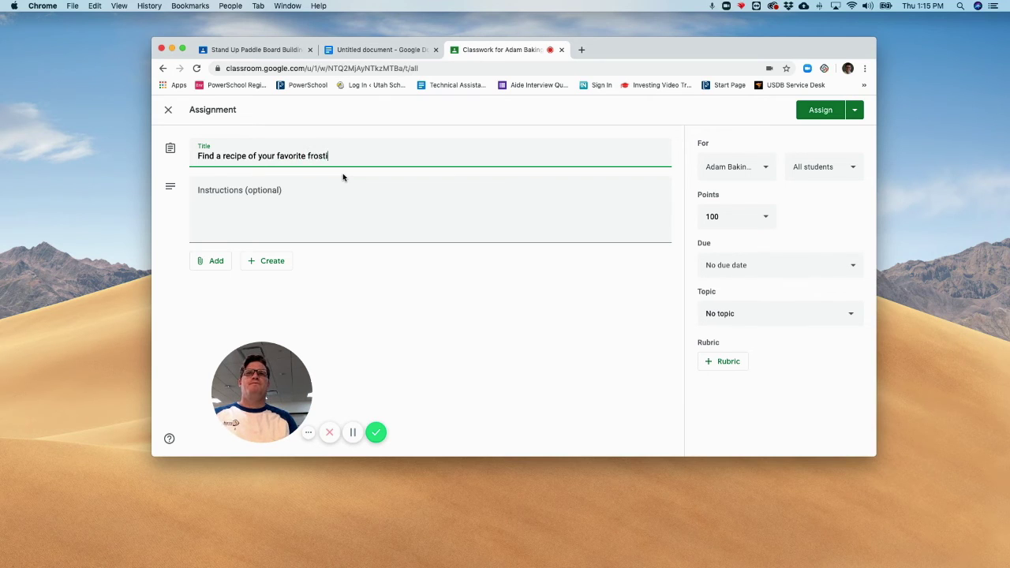
pyautogui.write('ng.')
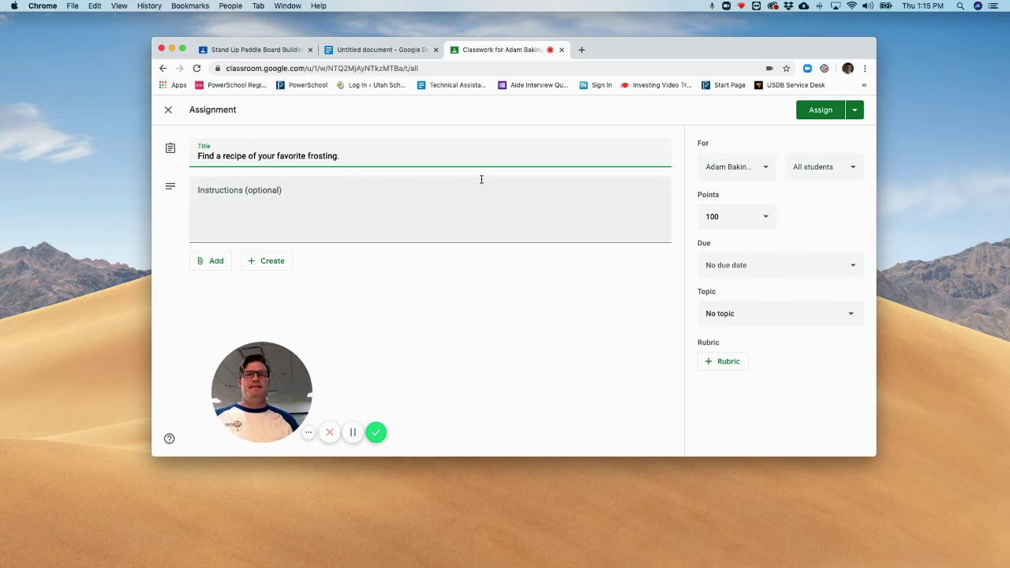
# Add the instructions "Using the web, find a link to your favorite frosting and describe why you like it." and assign the work to the class
pyautogui.click(230, 194)
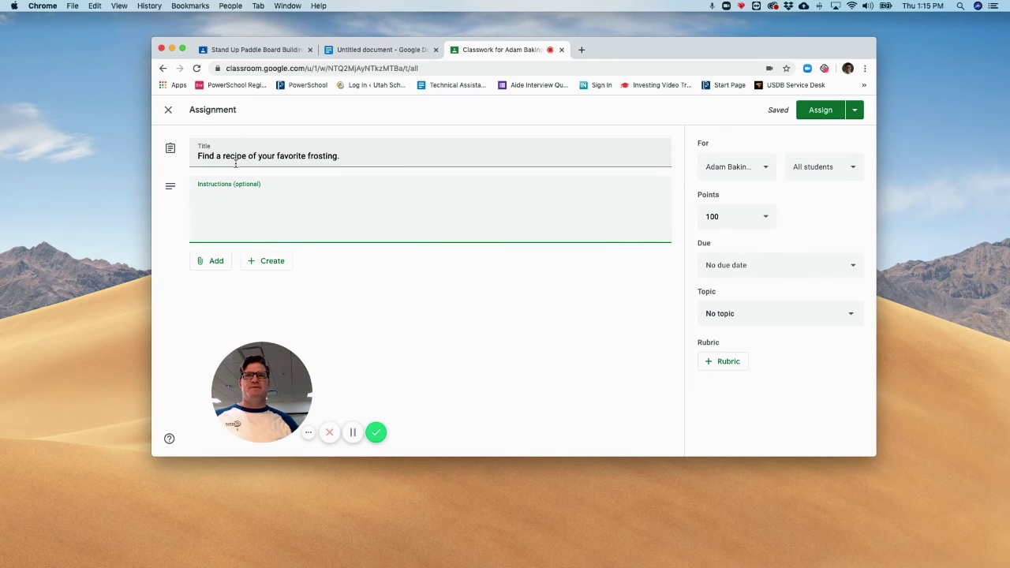
pyautogui.write('Using the web')
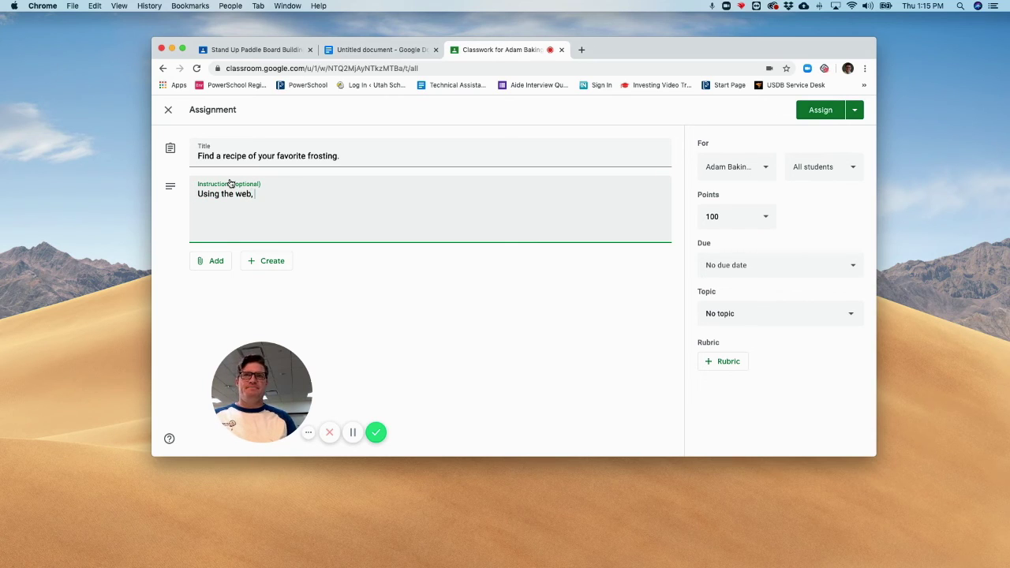
pyautogui.write(', find')
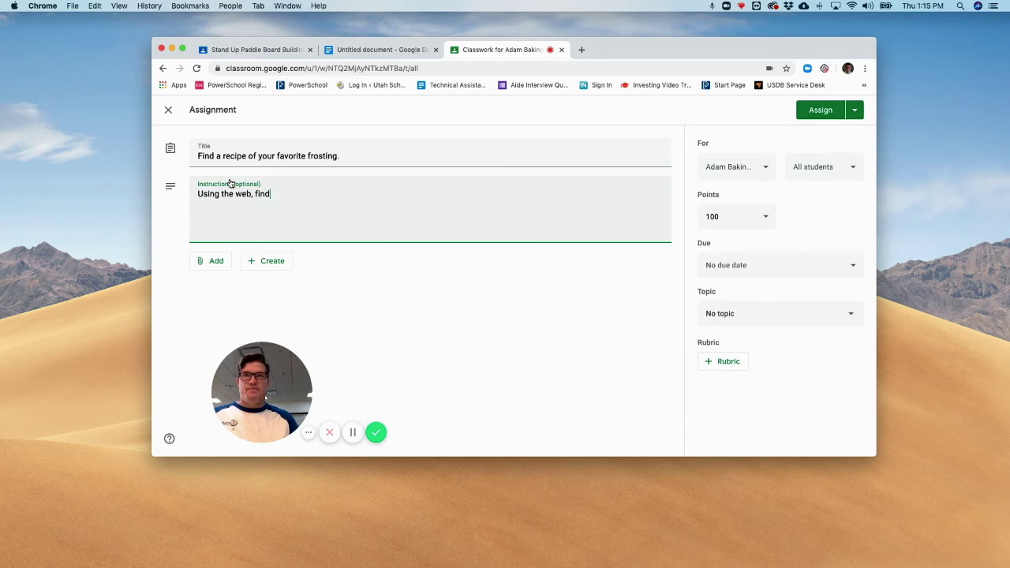
pyautogui.write(' a link t')
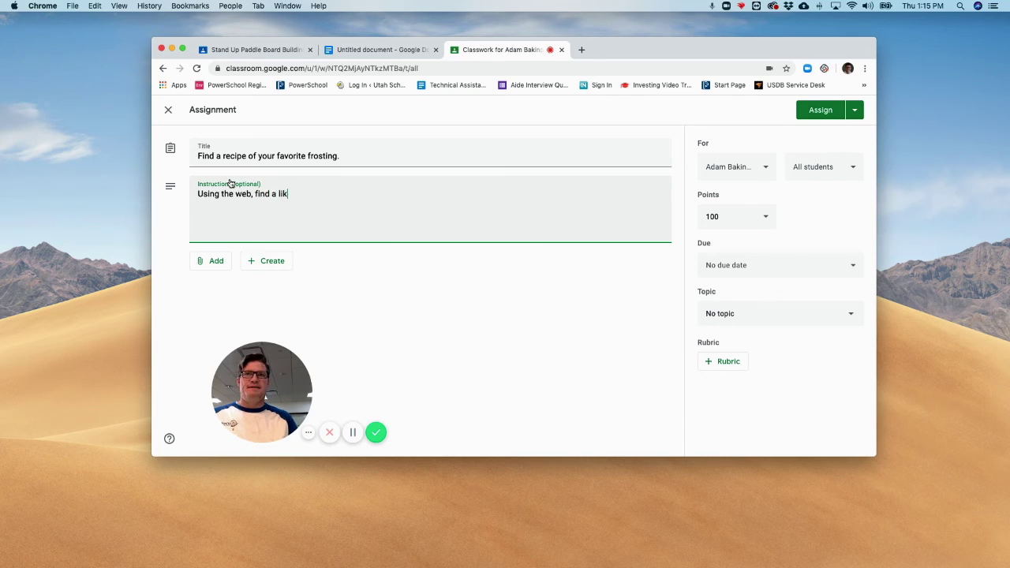
pyautogui.write('o yo')
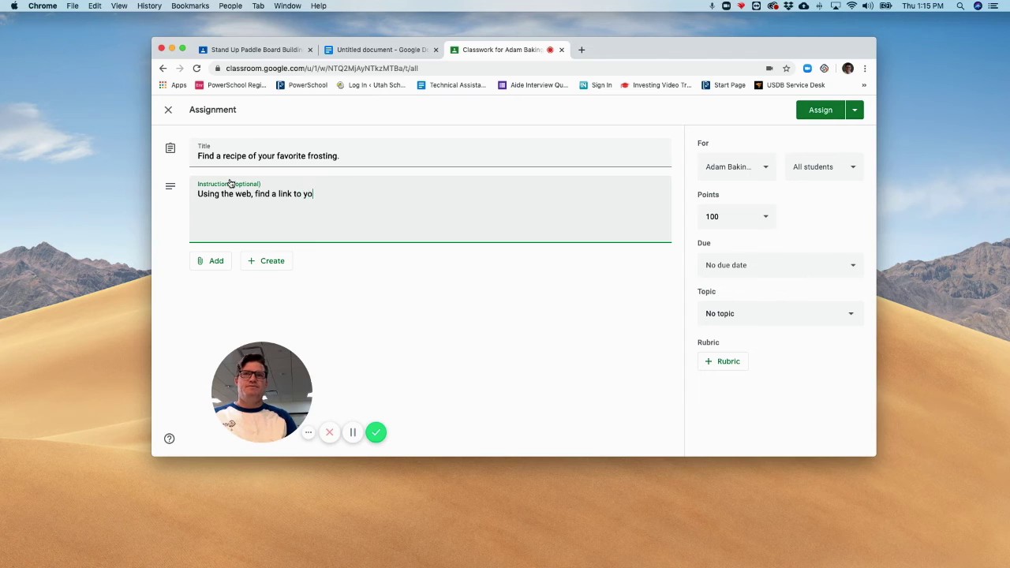
pyautogui.write('ur favor')
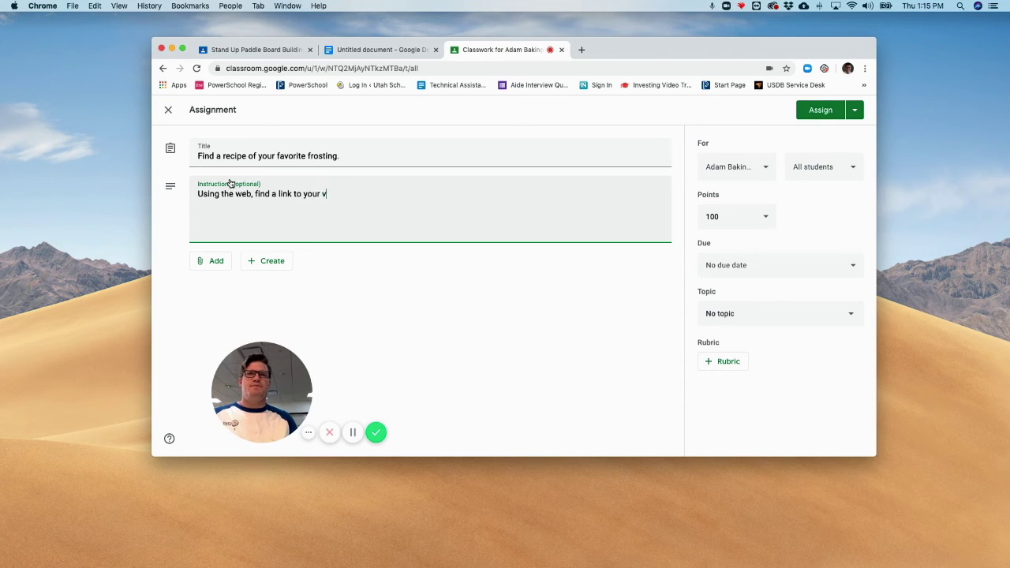
pyautogui.write('it')
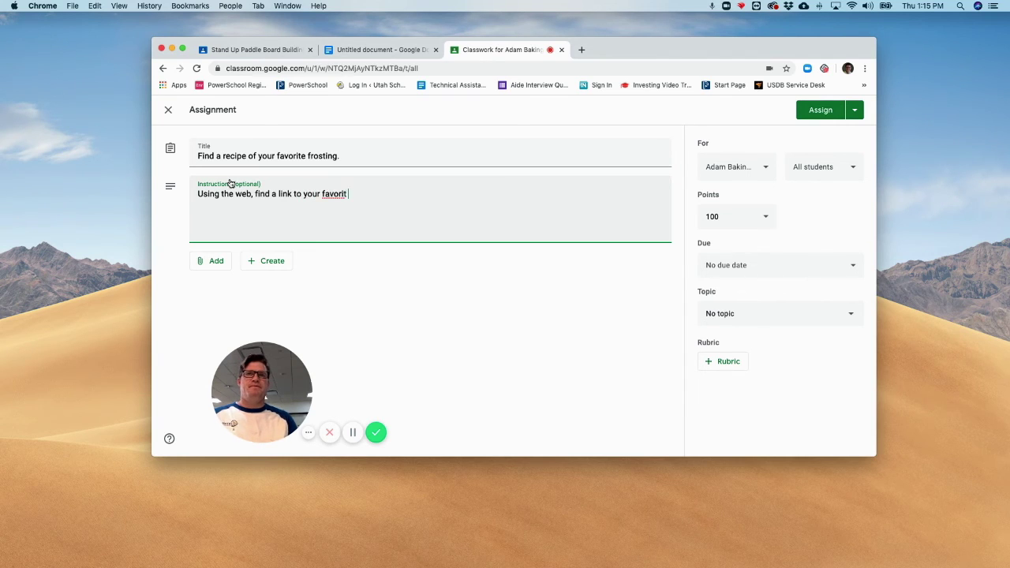
pyautogui.write('e frostin')
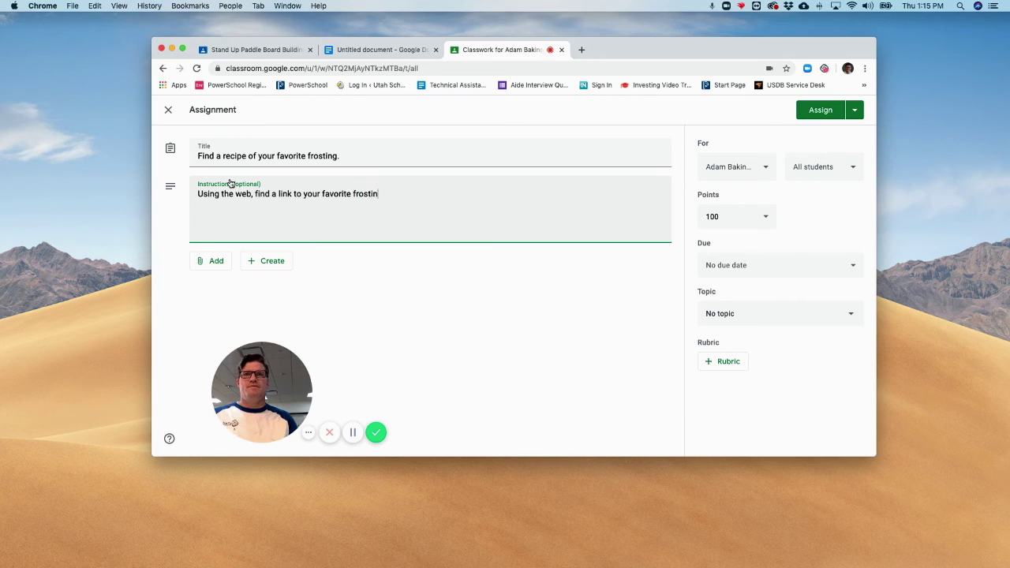
pyautogui.write('g and describe')
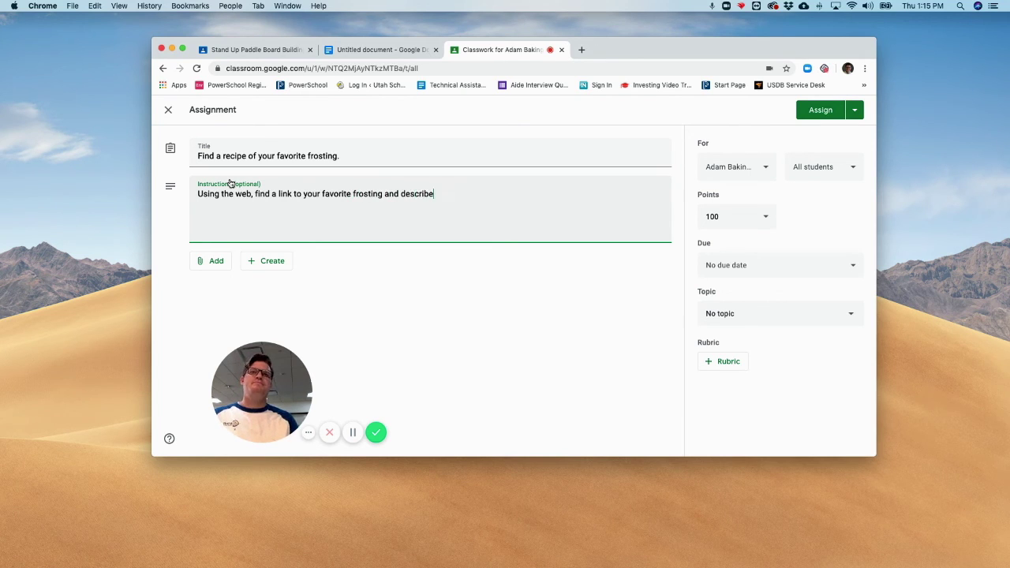
pyautogui.write(' why you ')
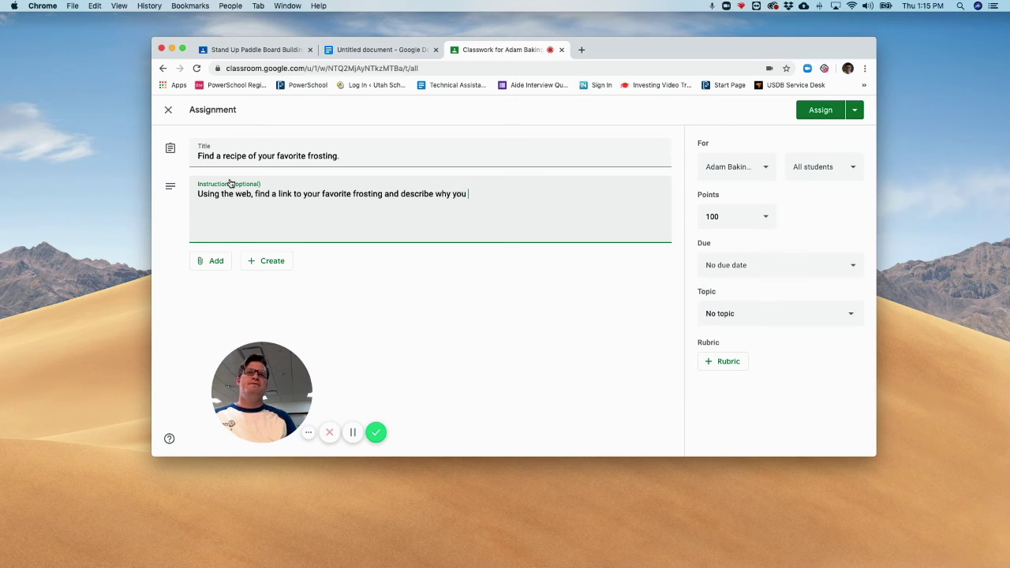
pyautogui.write('like it.')
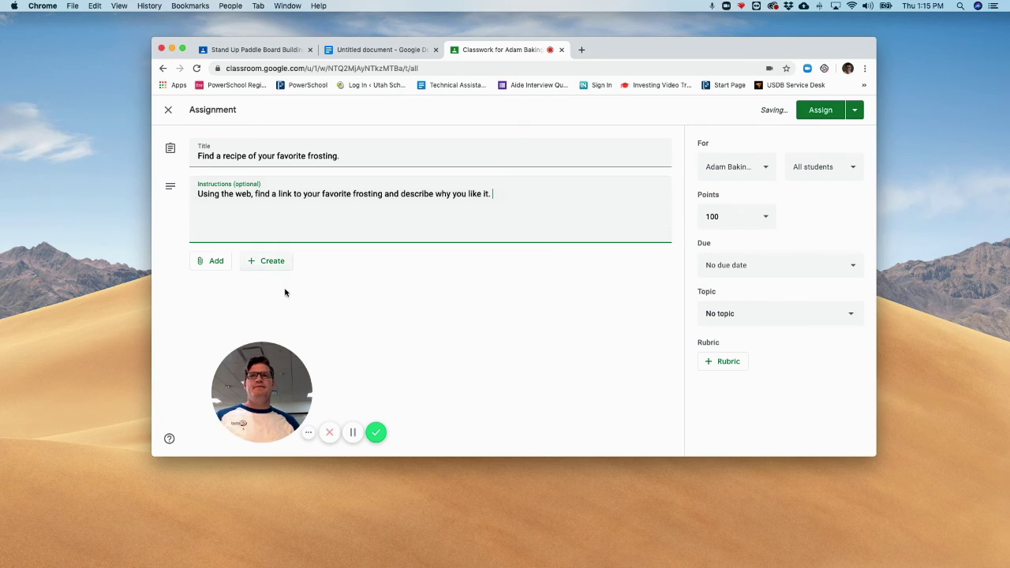
pyautogui.click(823, 109)
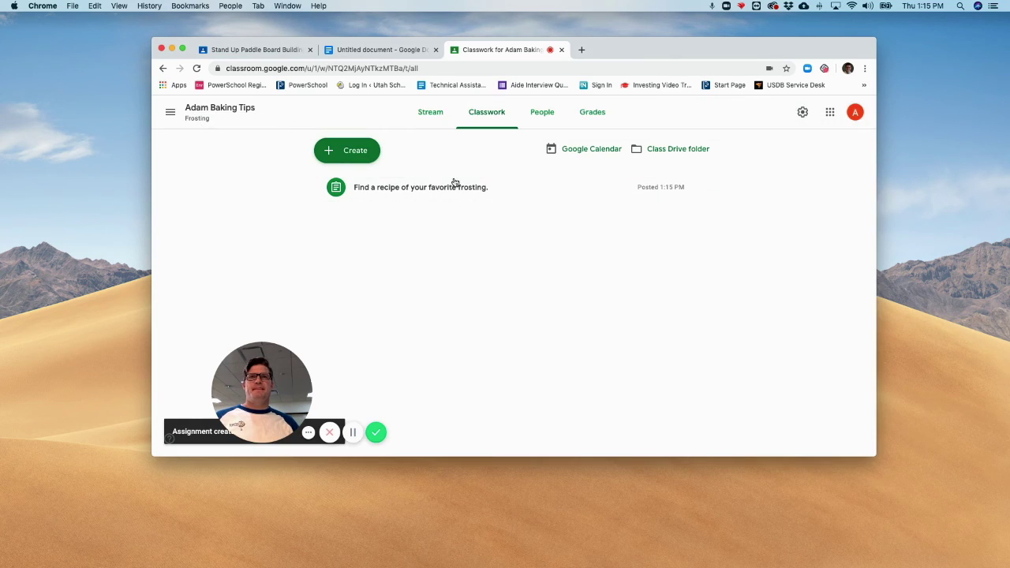
# Open the favorite frosting assignment and review its student work page and its instructions page
pyautogui.click(442, 194)
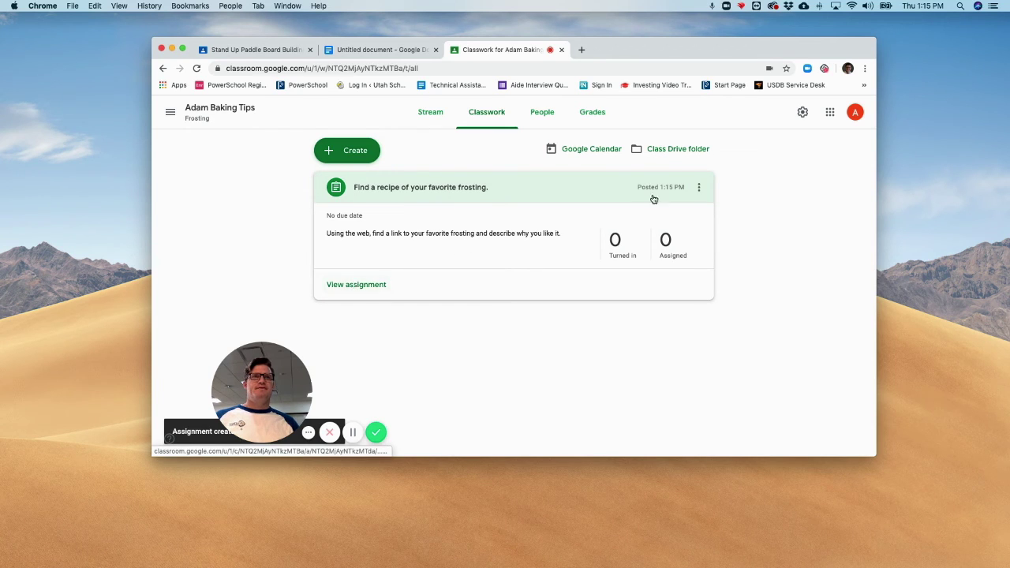
pyautogui.click(357, 289)
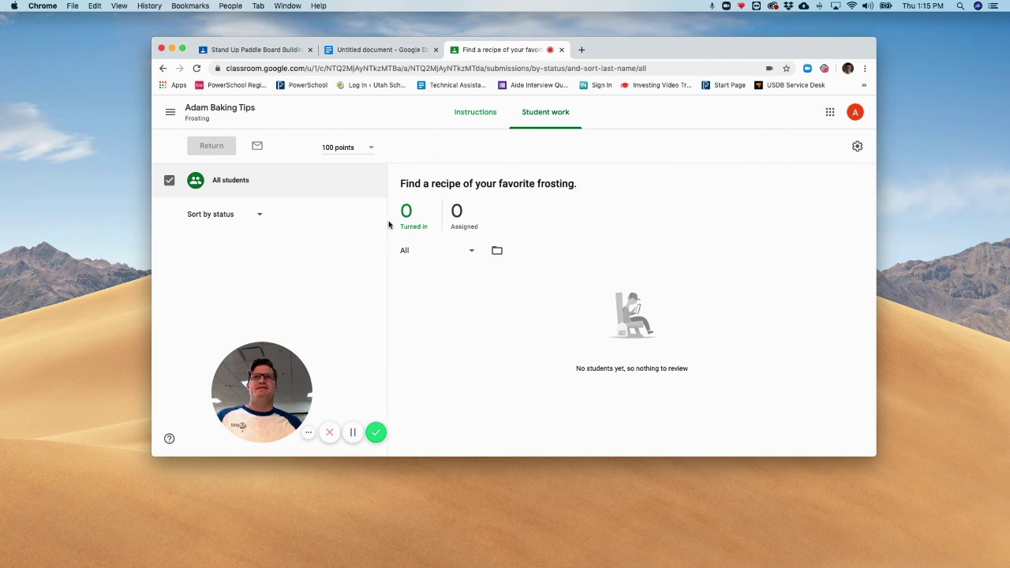
pyautogui.click(482, 114)
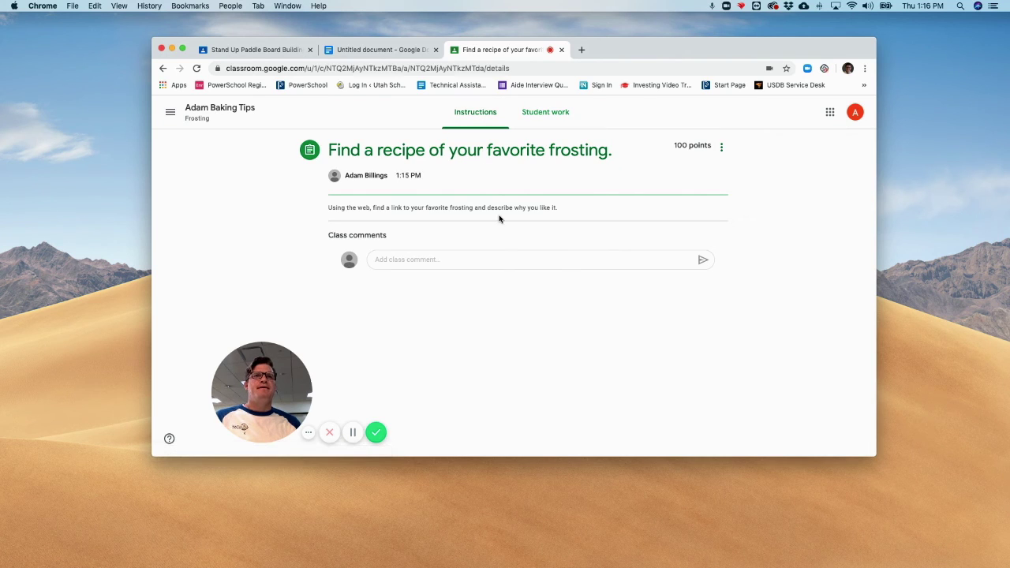
# Open the favorite frosting assignment for editing and examine the options for adding attachments and creating new files, without choosing any
pyautogui.click(721, 147)
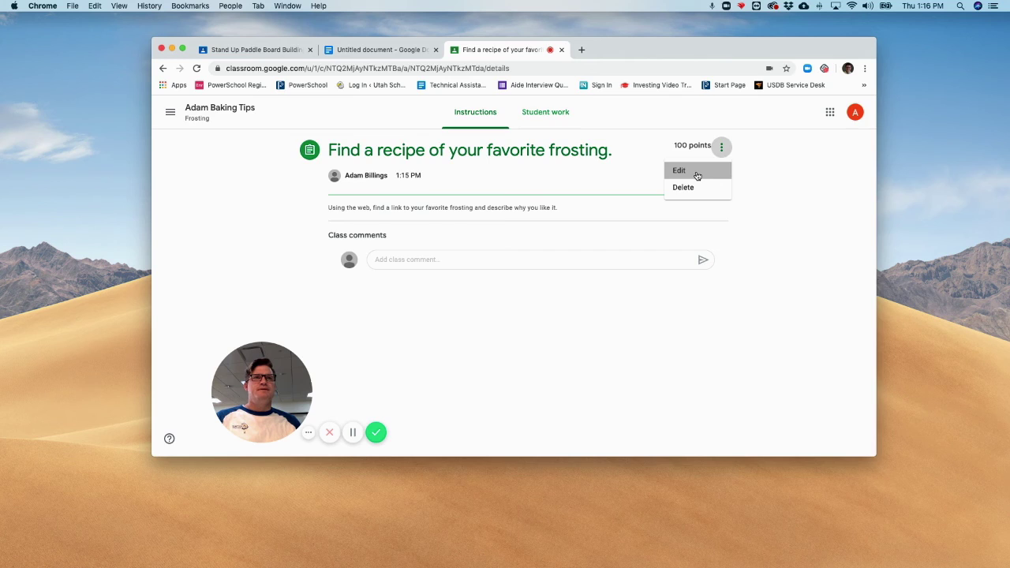
pyautogui.click(698, 174)
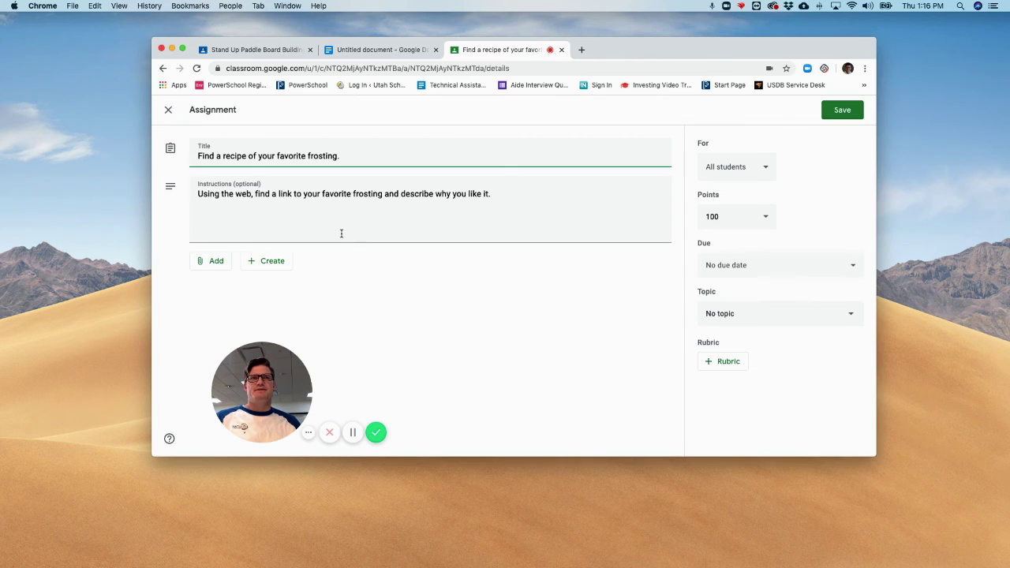
pyautogui.click(213, 263)
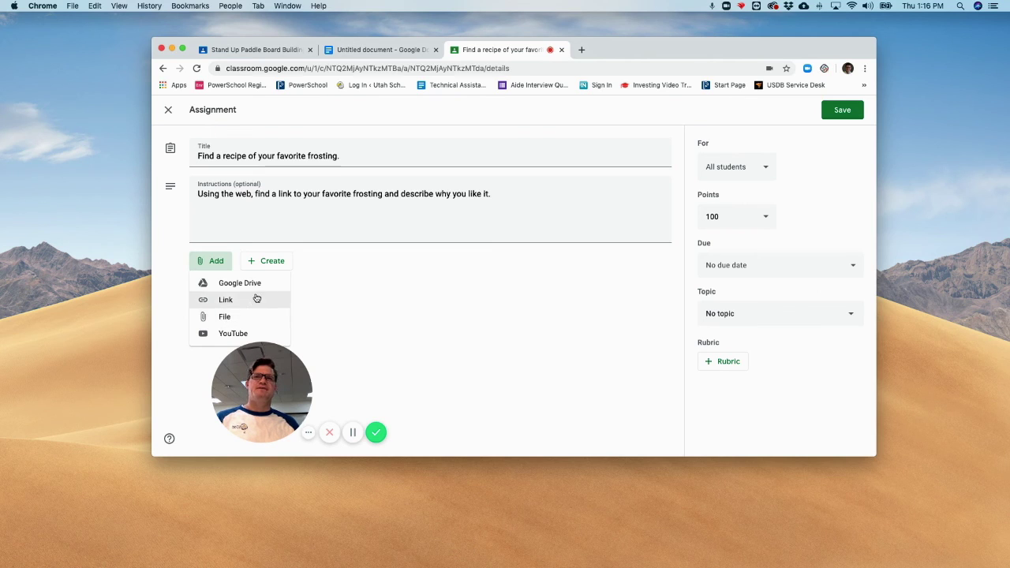
pyautogui.click(268, 264)
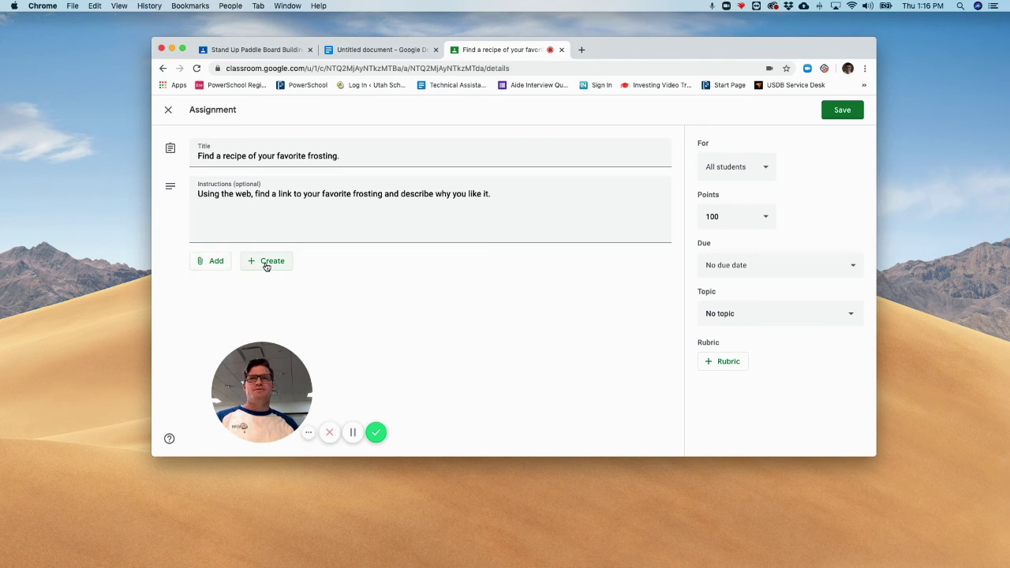
pyautogui.click(267, 264)
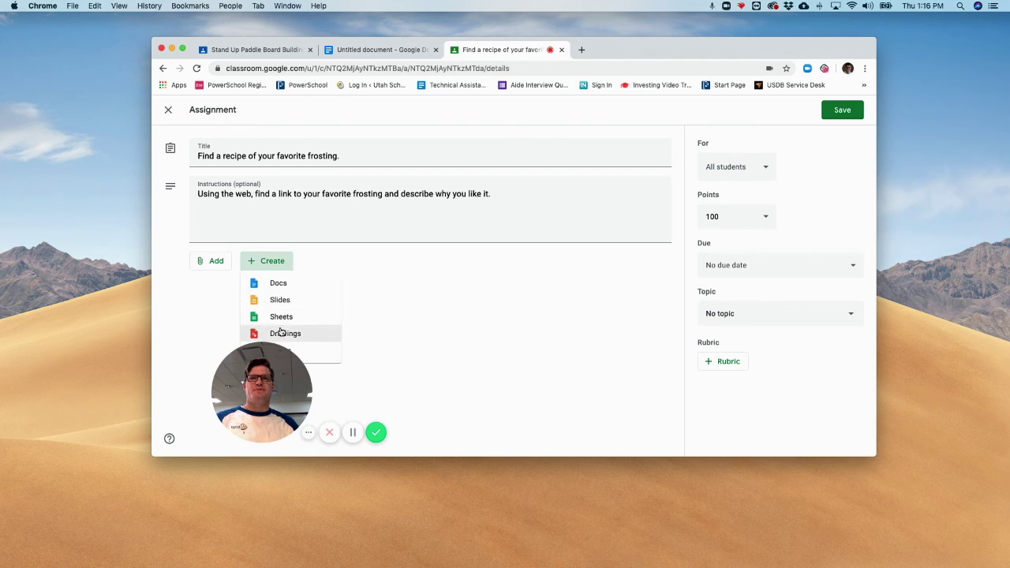
pyautogui.click(346, 315)
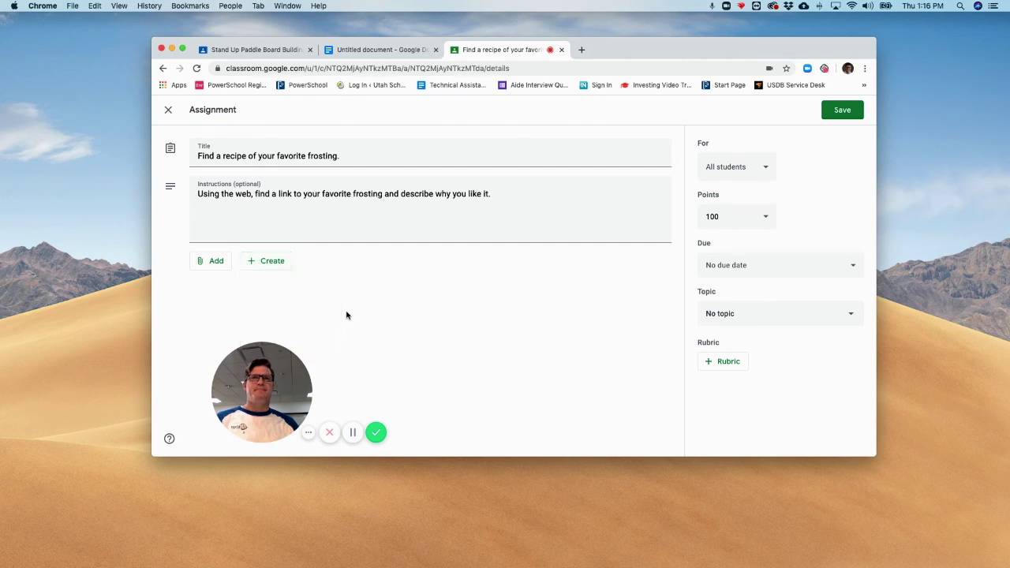